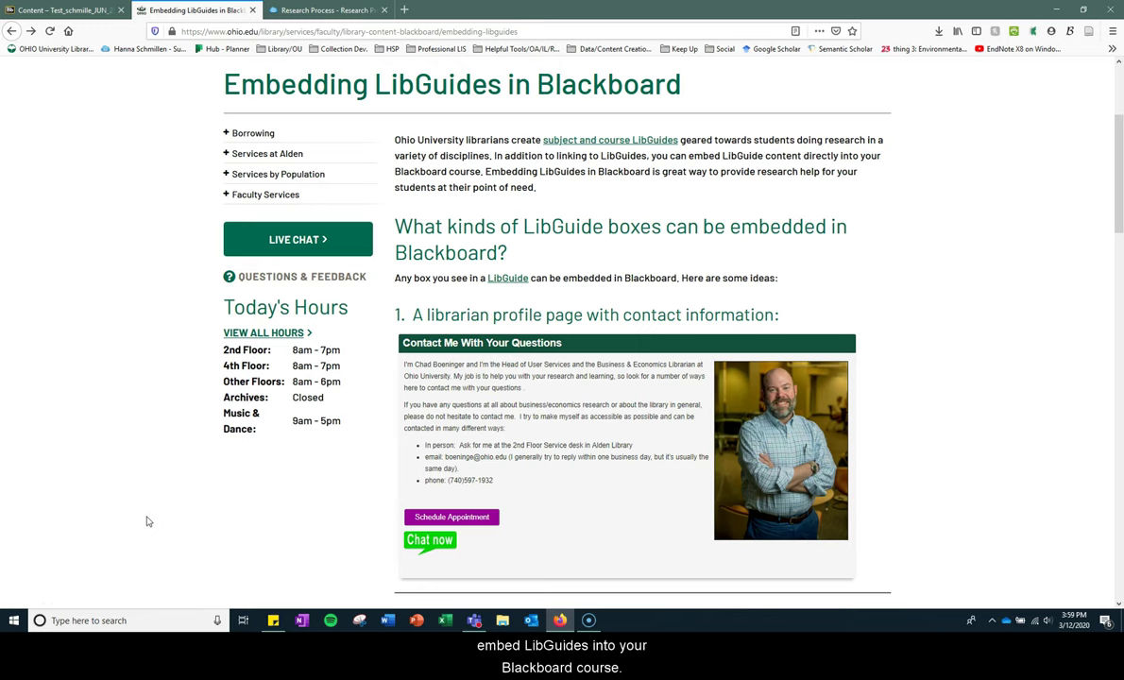
Browse the subject guide list, checking Law & Society and Nursing, then expand General
click(565, 142)
scroll(133, 295, down, 3)
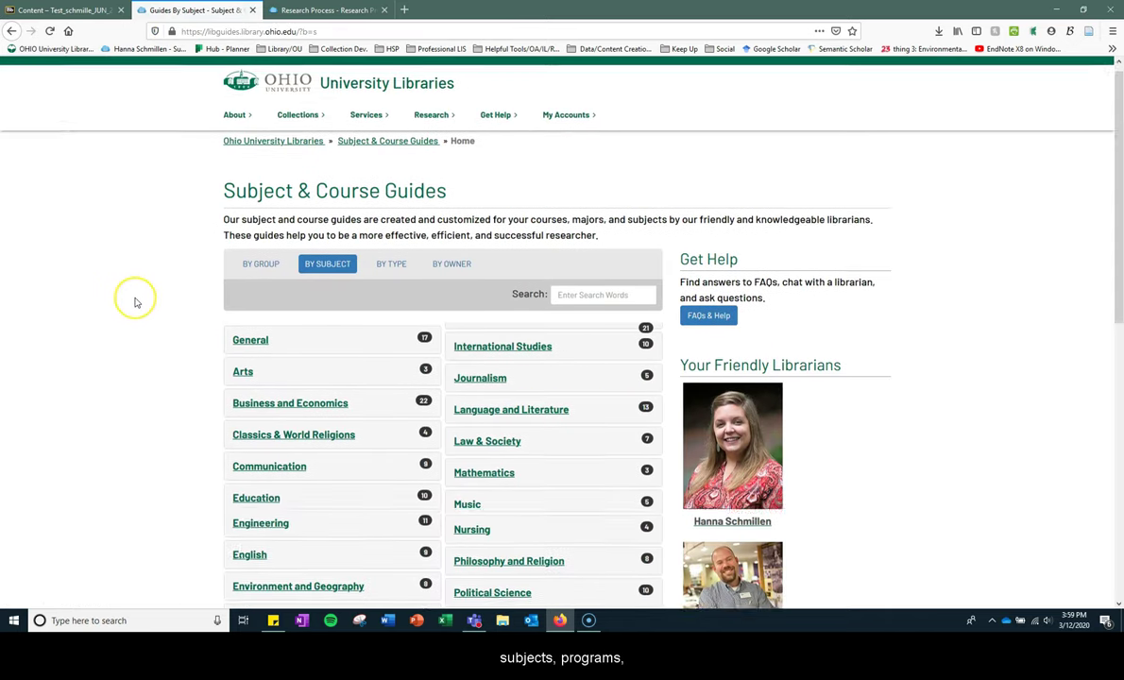
scroll(138, 302, down, 1)
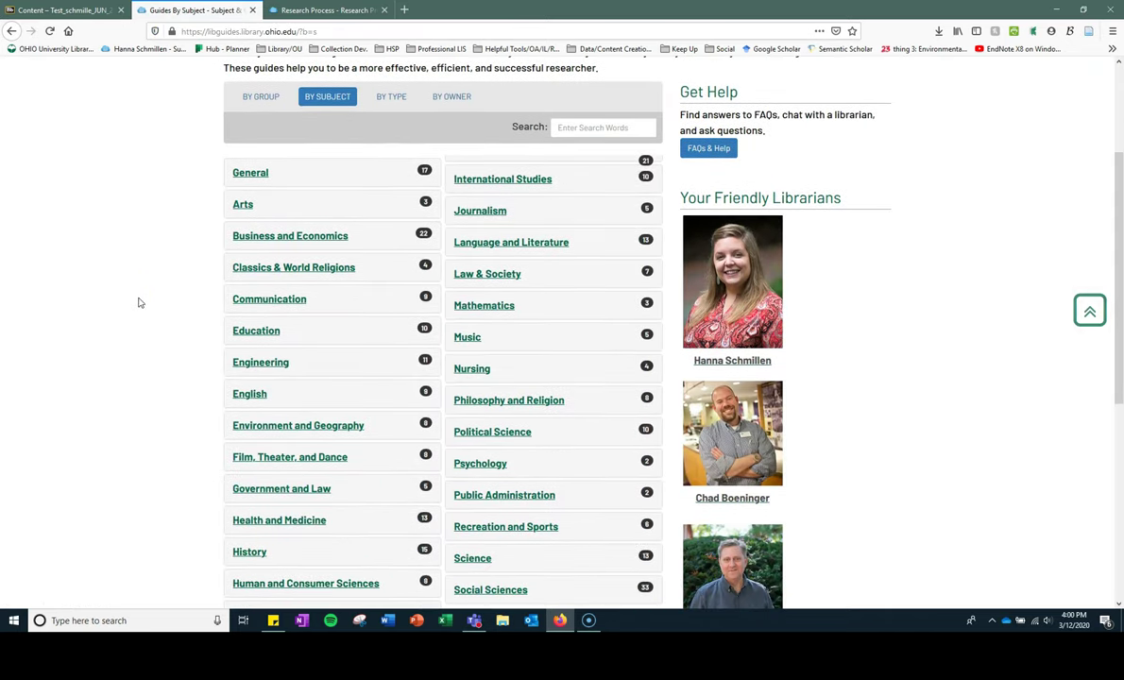
click(488, 273)
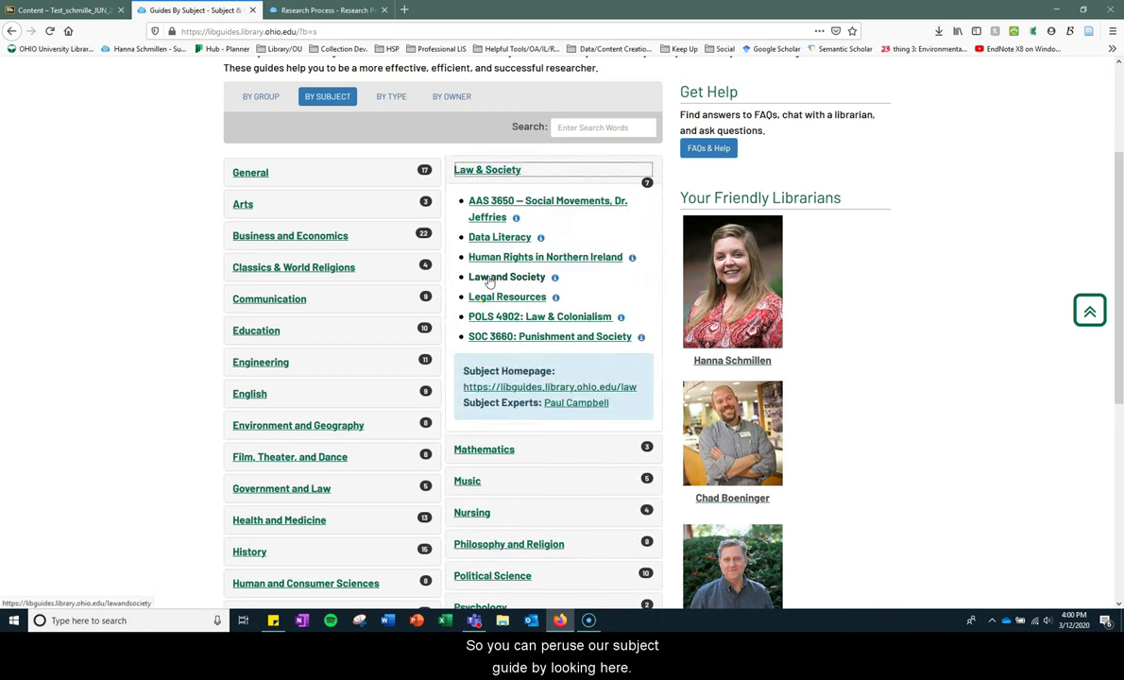
click(529, 173)
scroll(253, 291, down, 1)
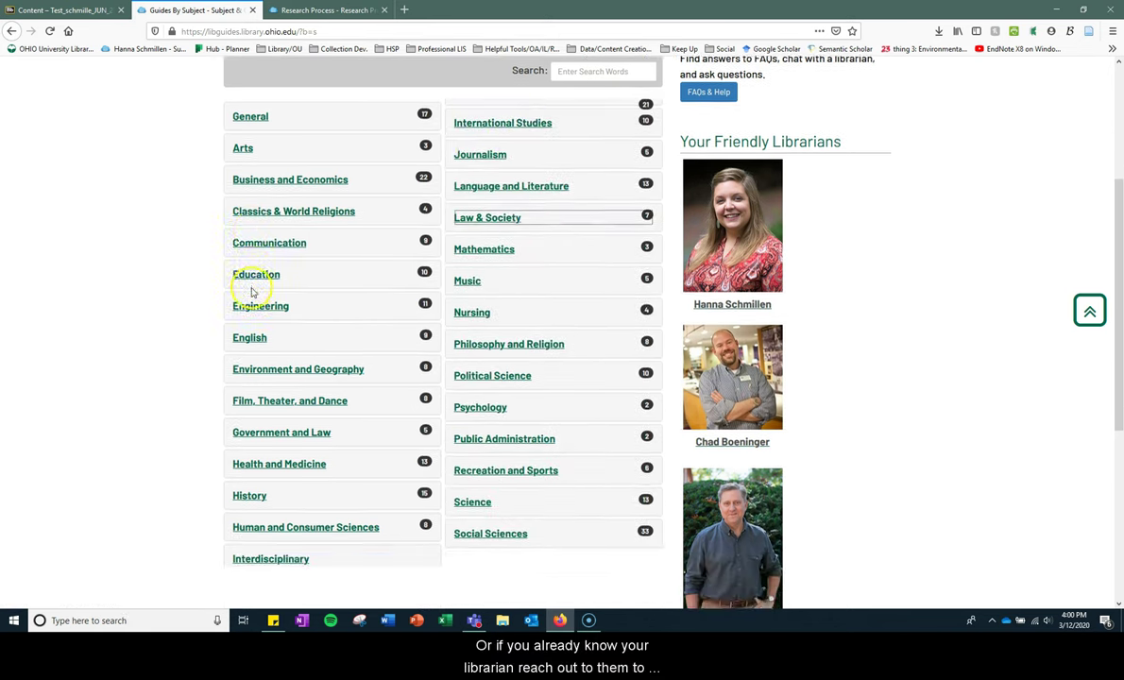
click(462, 309)
click(479, 206)
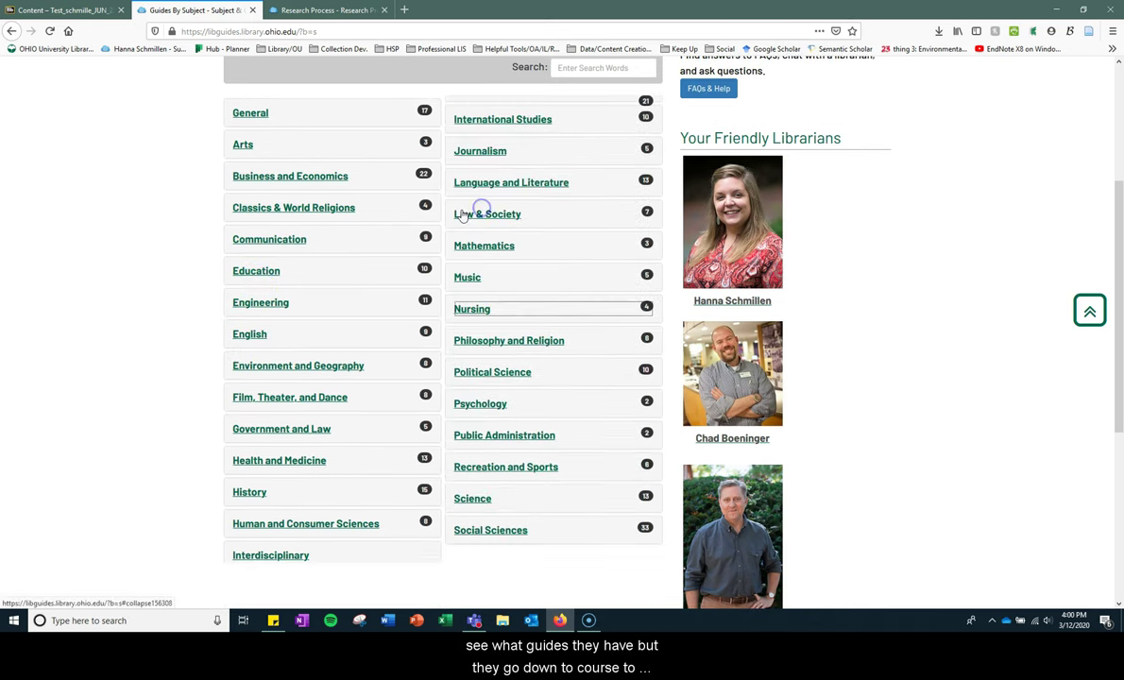
click(267, 114)
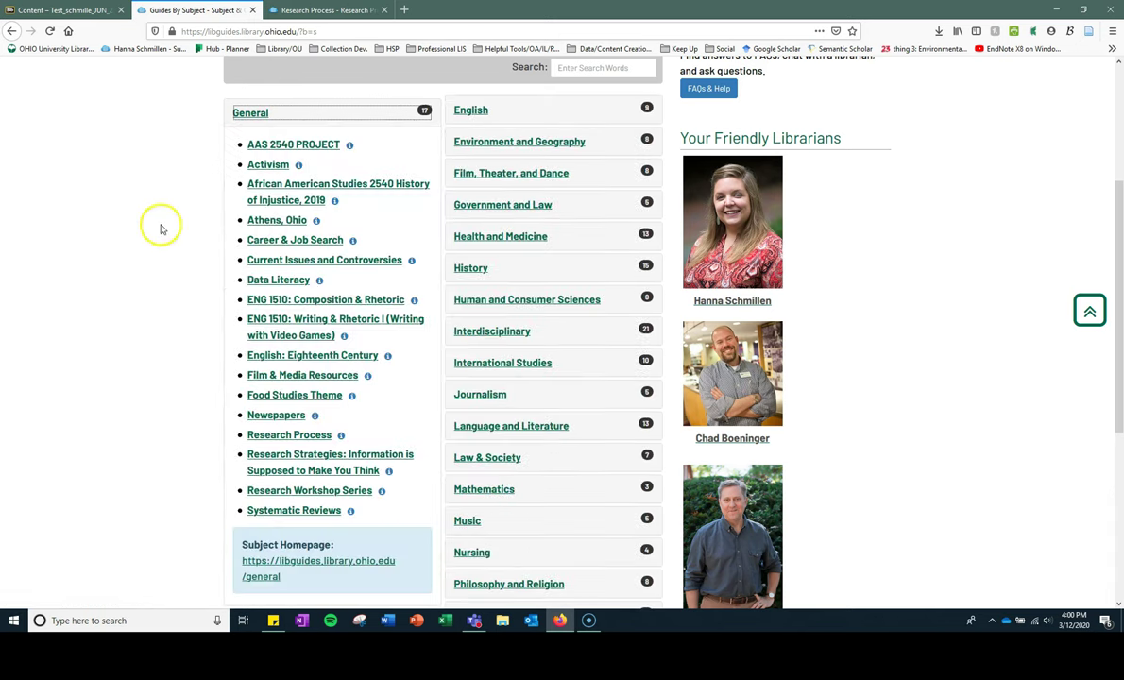
Open the Research Process guide and scroll through its main page
click(274, 435)
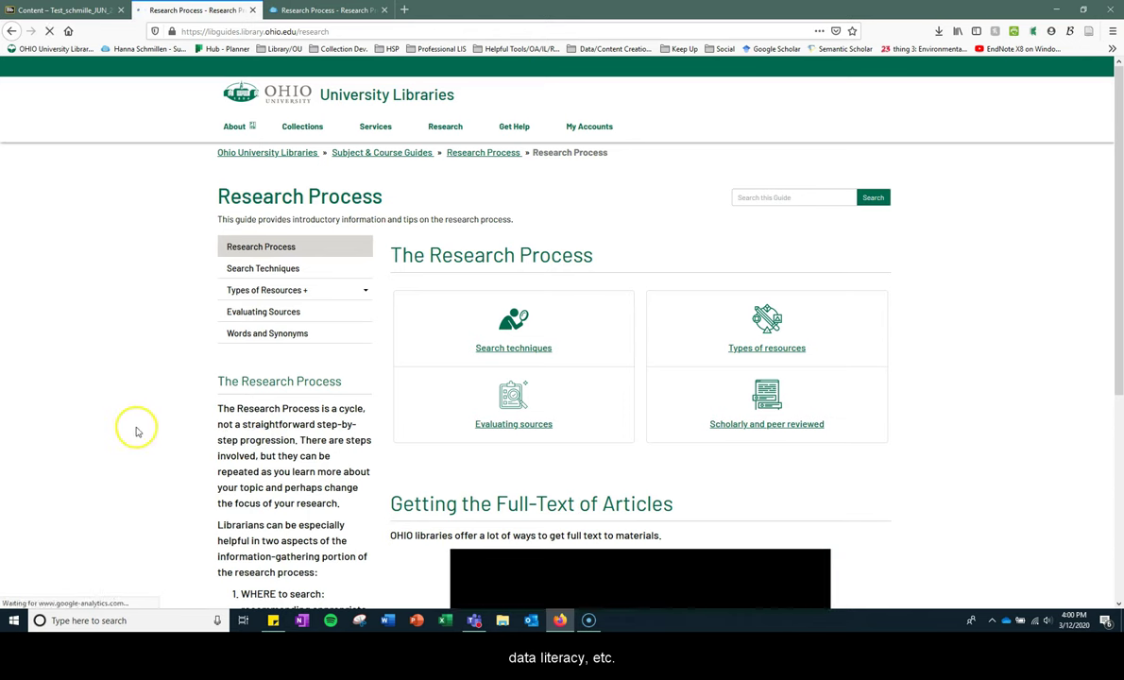
scroll(135, 430, down, 2)
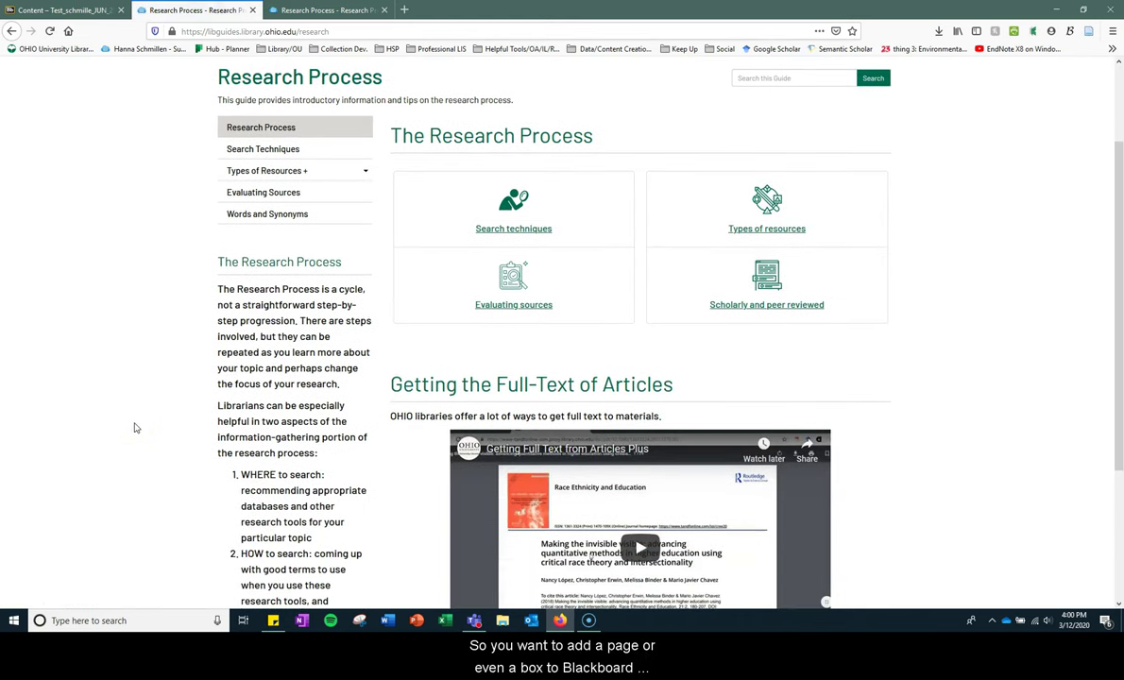
scroll(135, 427, down, 1)
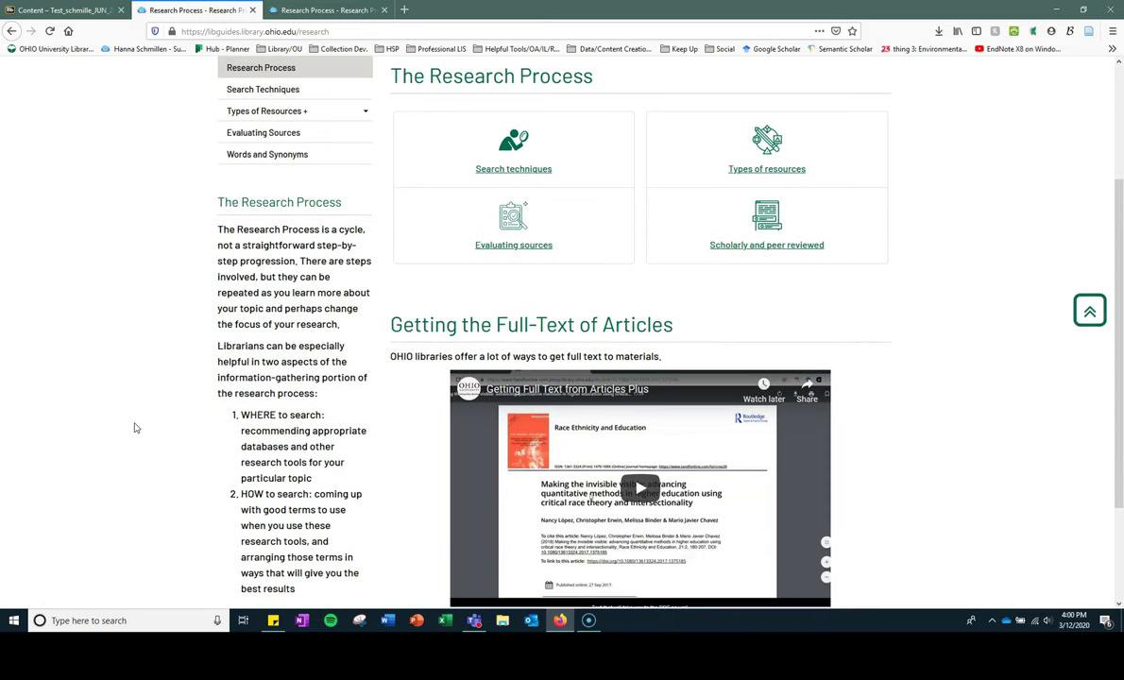
scroll(135, 428, up, 3)
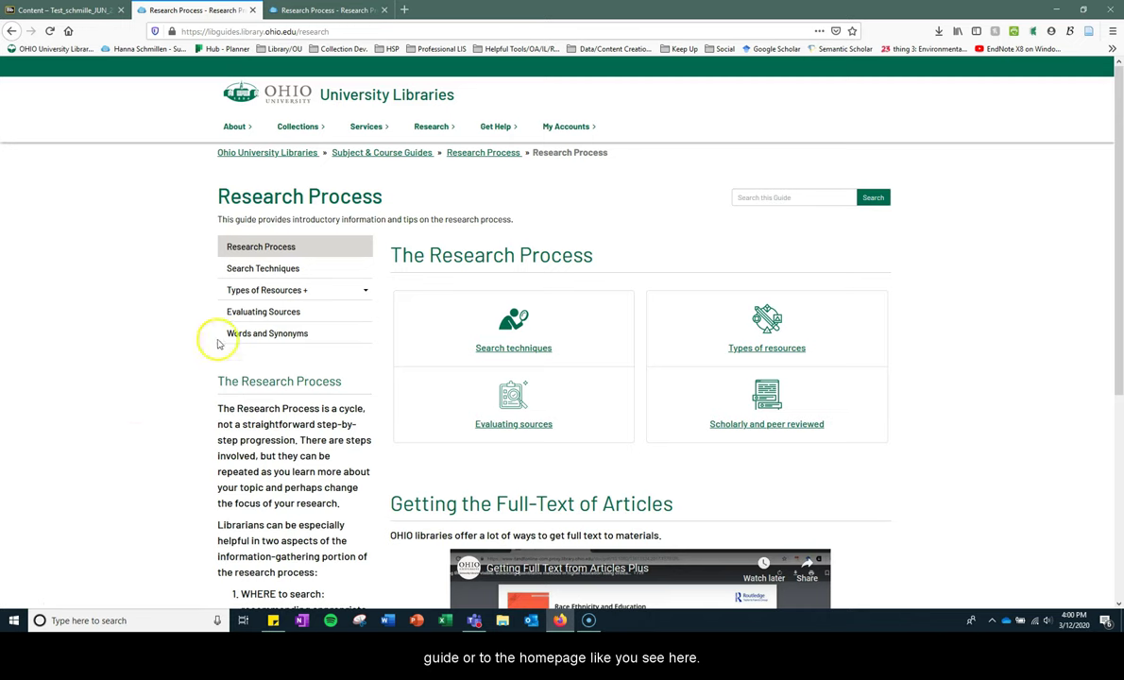
Read through the guide's Search Techniques page
click(262, 270)
scroll(131, 316, down, 2)
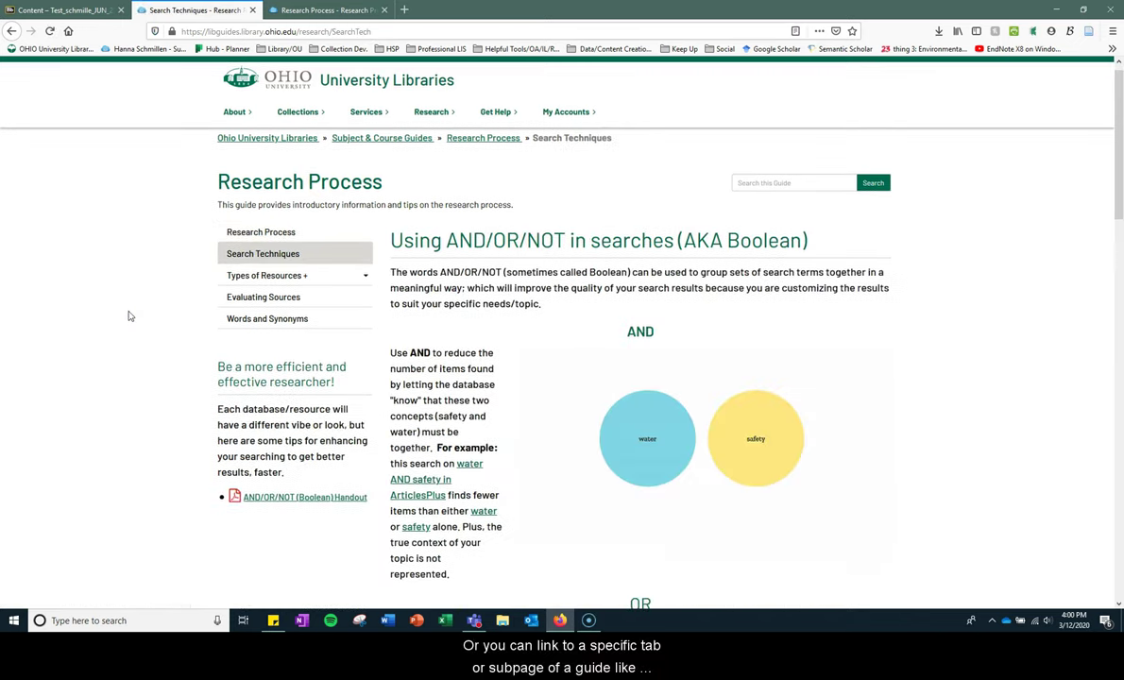
scroll(131, 316, down, 2)
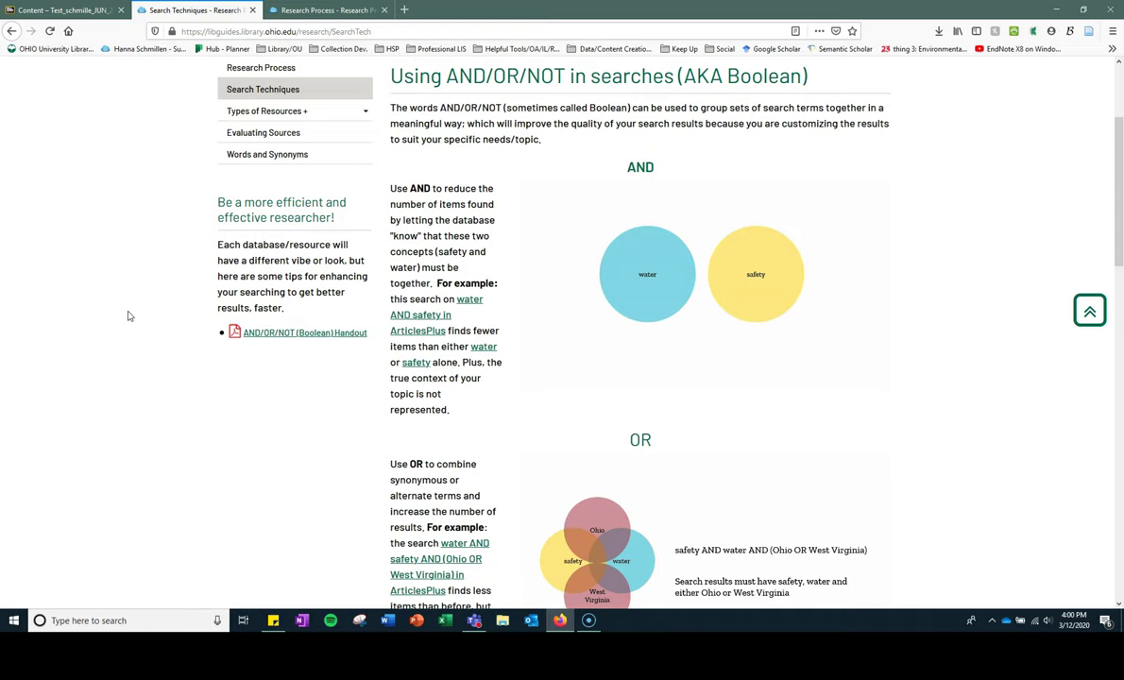
scroll(130, 316, down, 3)
scroll(131, 317, down, 6)
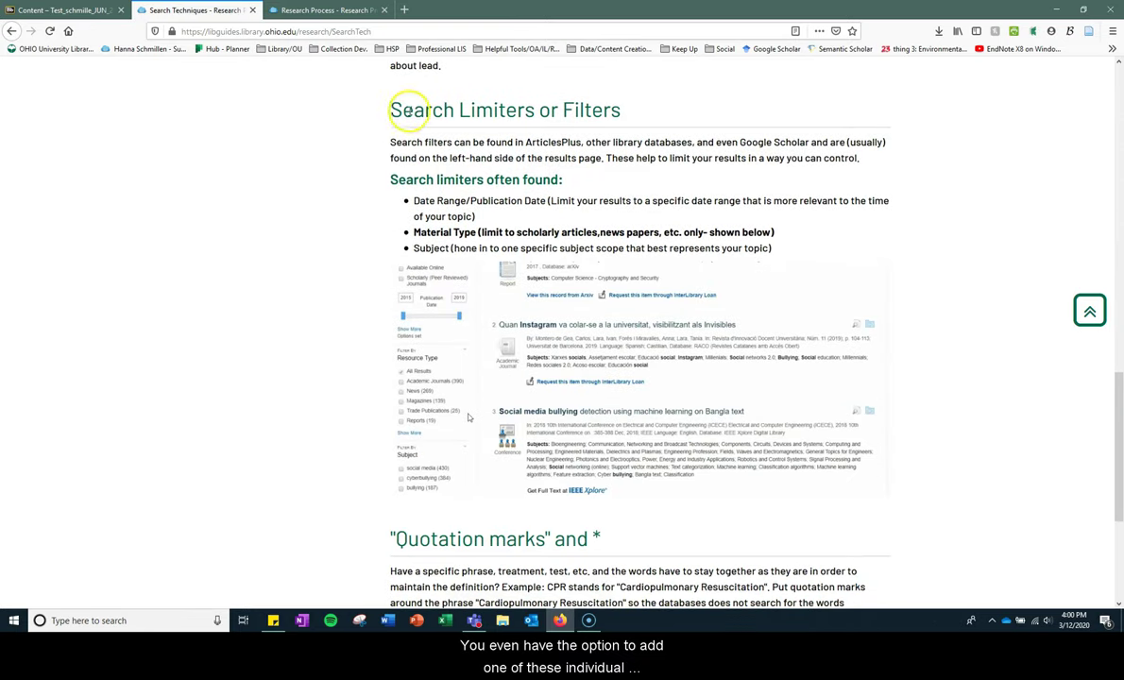
drag(390, 110, 944, 248)
click(947, 246)
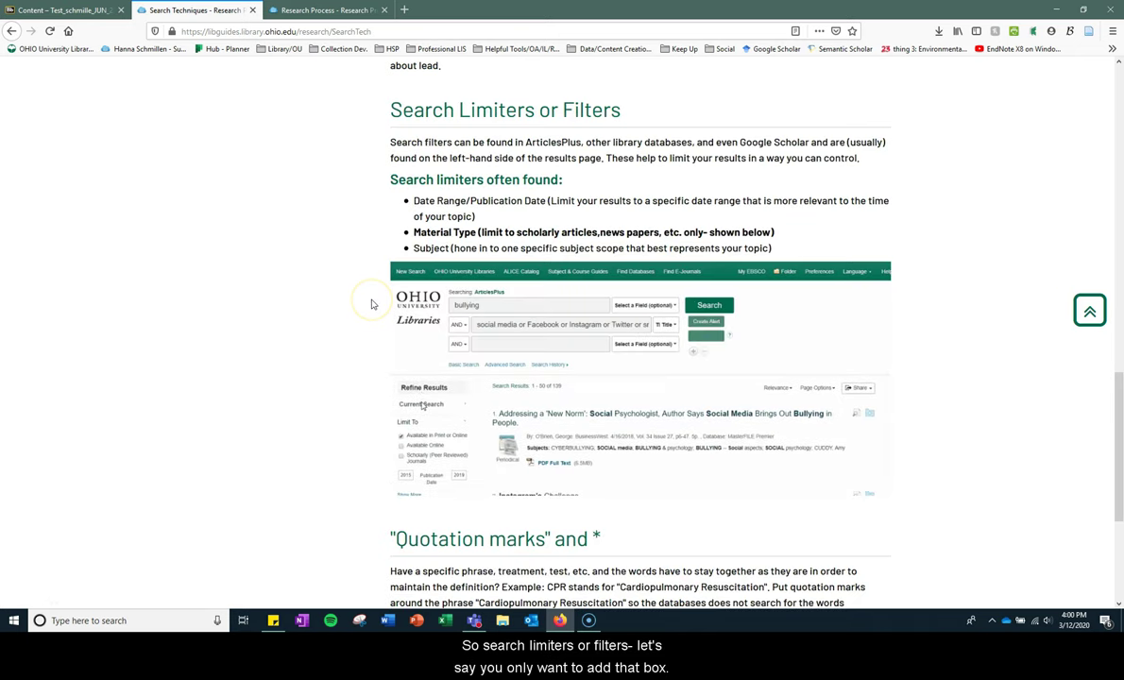
scroll(289, 330, up, 3)
scroll(289, 330, up, 9)
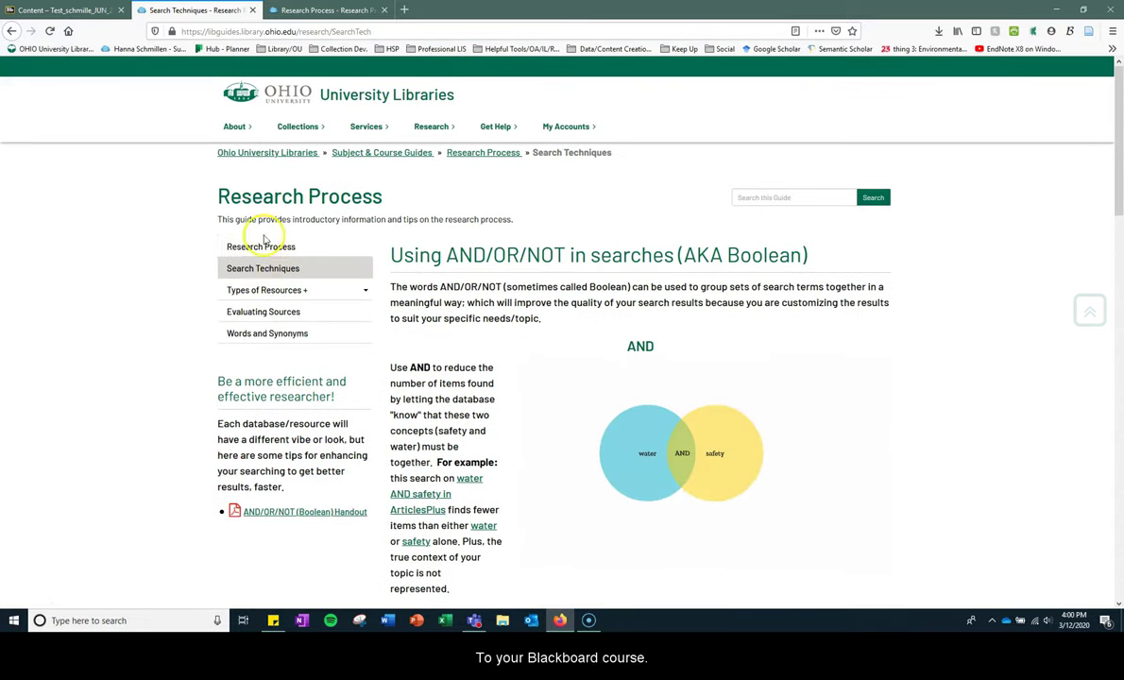
Copy the Research Process main page's web address and switch to Blackboard's Content page
click(264, 251)
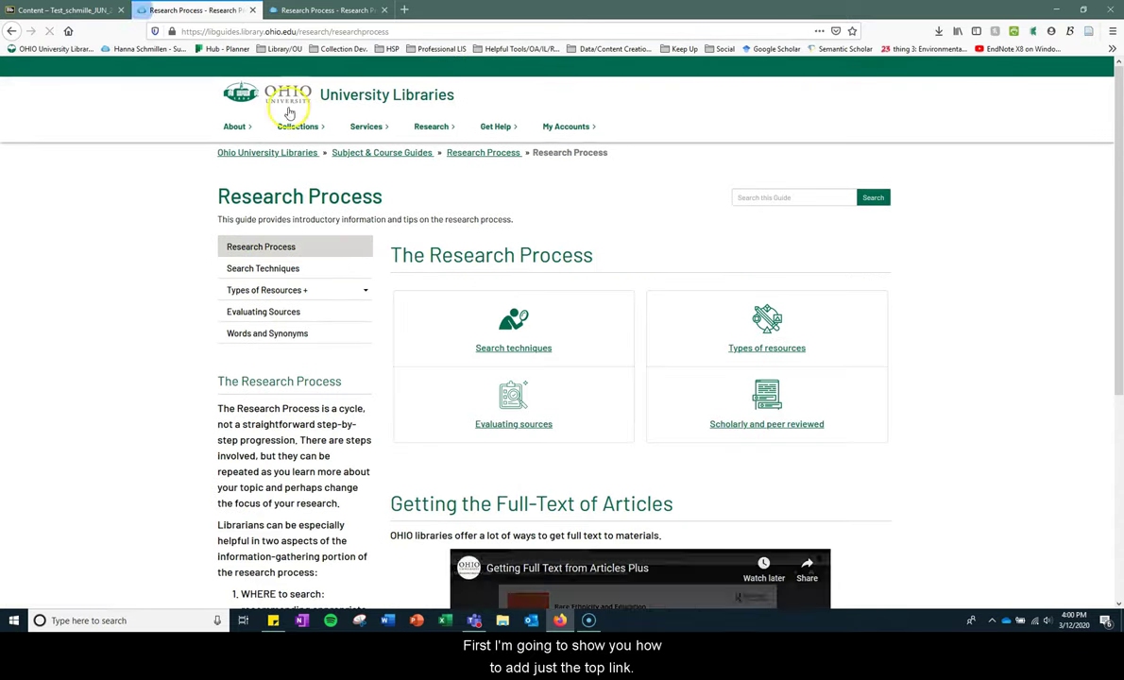
click(280, 33)
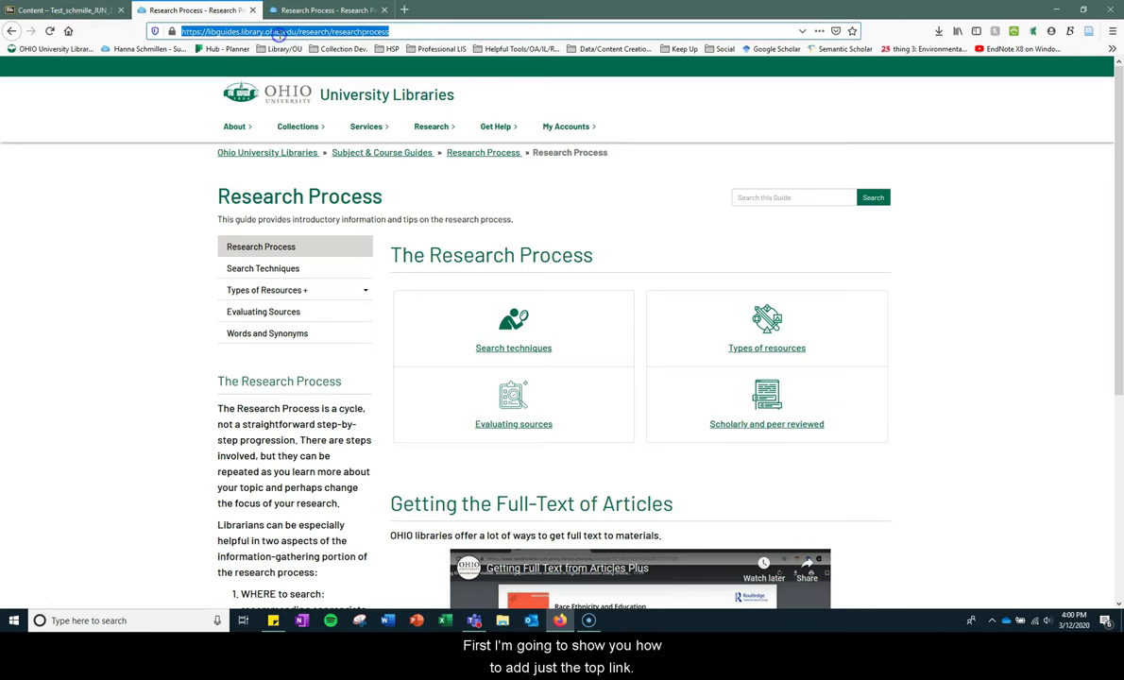
click(83, 10)
Create a web link named 'The Research Process' using the copied guide URL
click(173, 242)
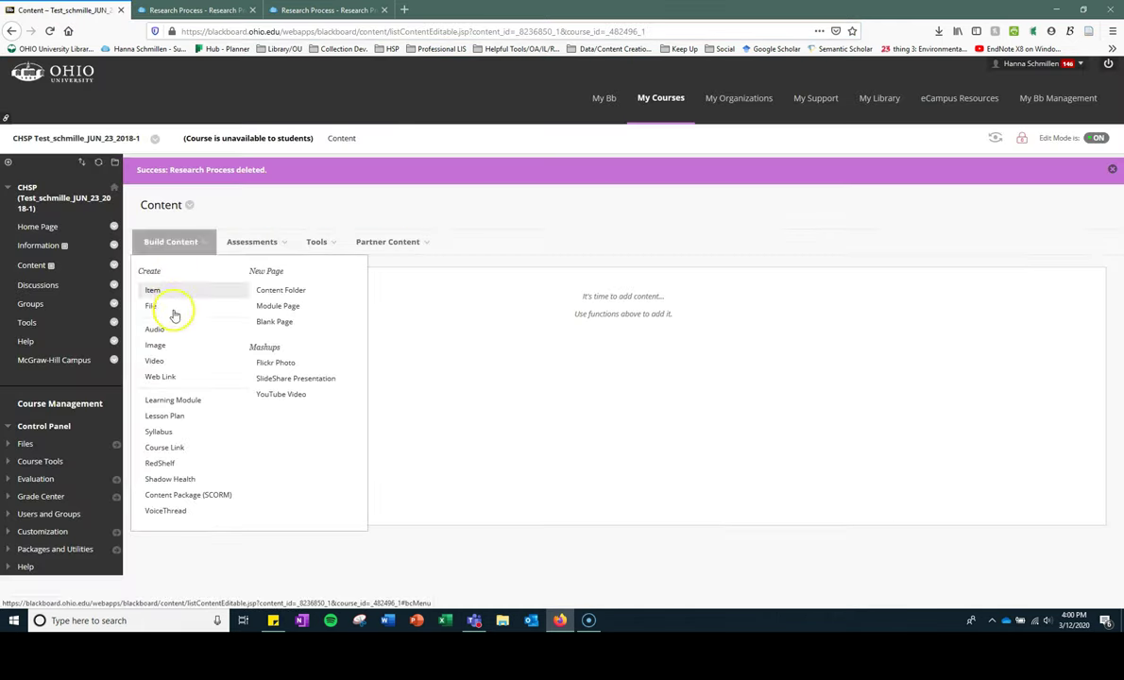
click(163, 370)
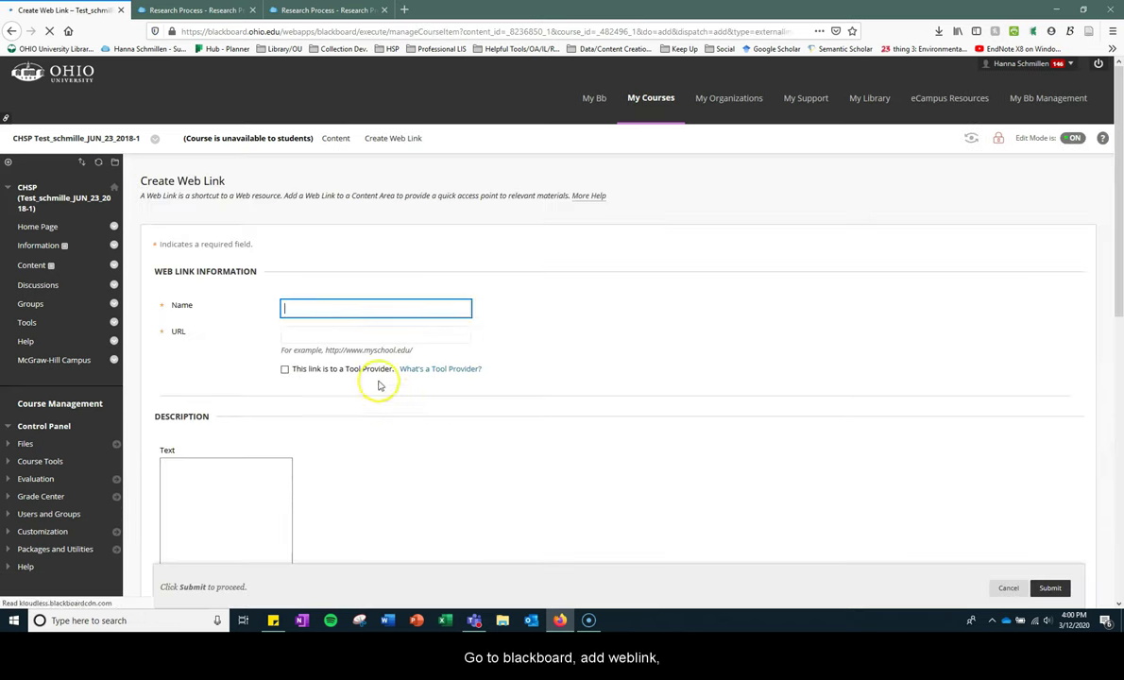
click(326, 301)
text(The Re)
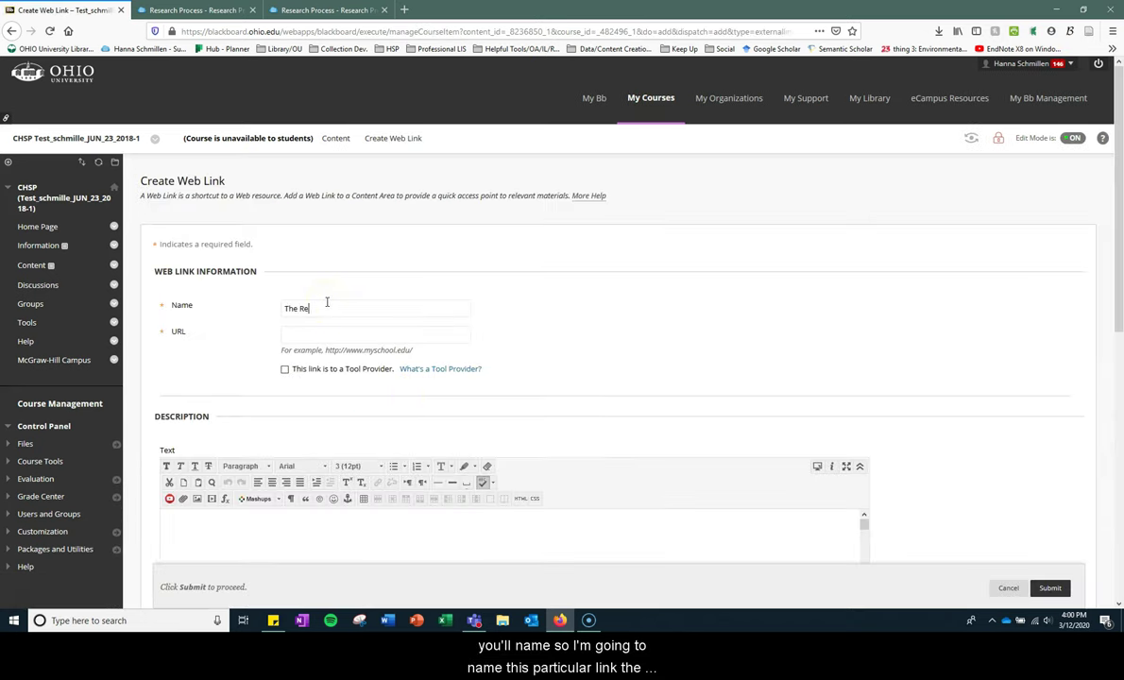
text(search Process)
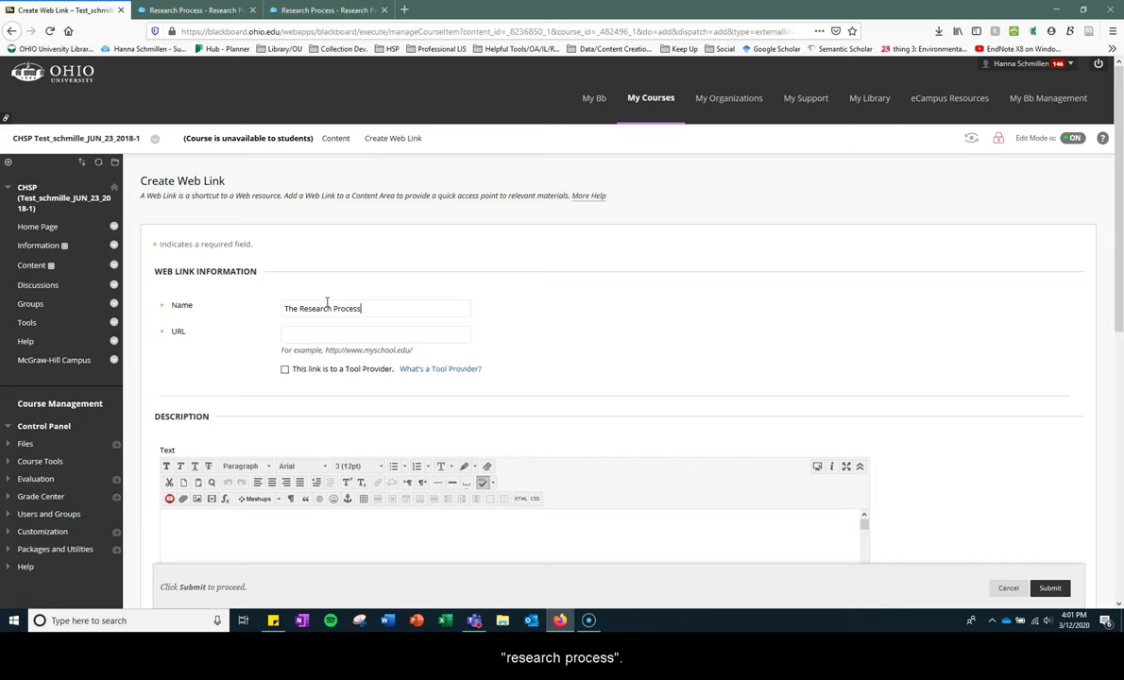
click(347, 332)
key(ctrl+v)
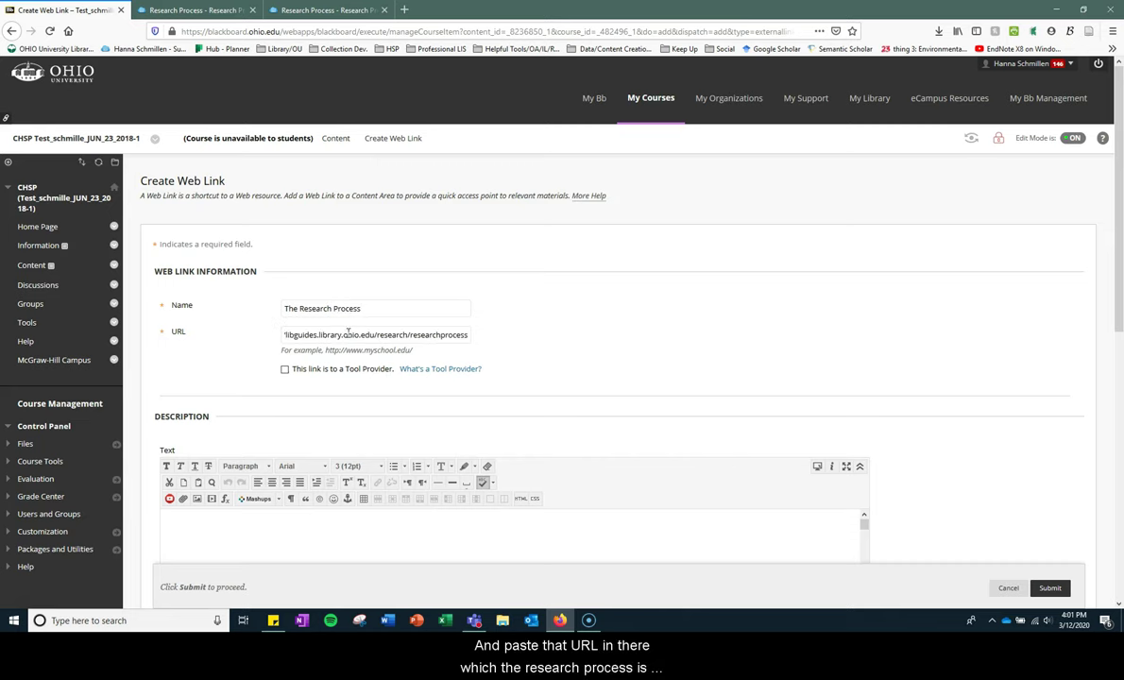
Describe the link as 'Link to Library LibGuide on…' and test it by opening it
scroll(577, 332, down, 1)
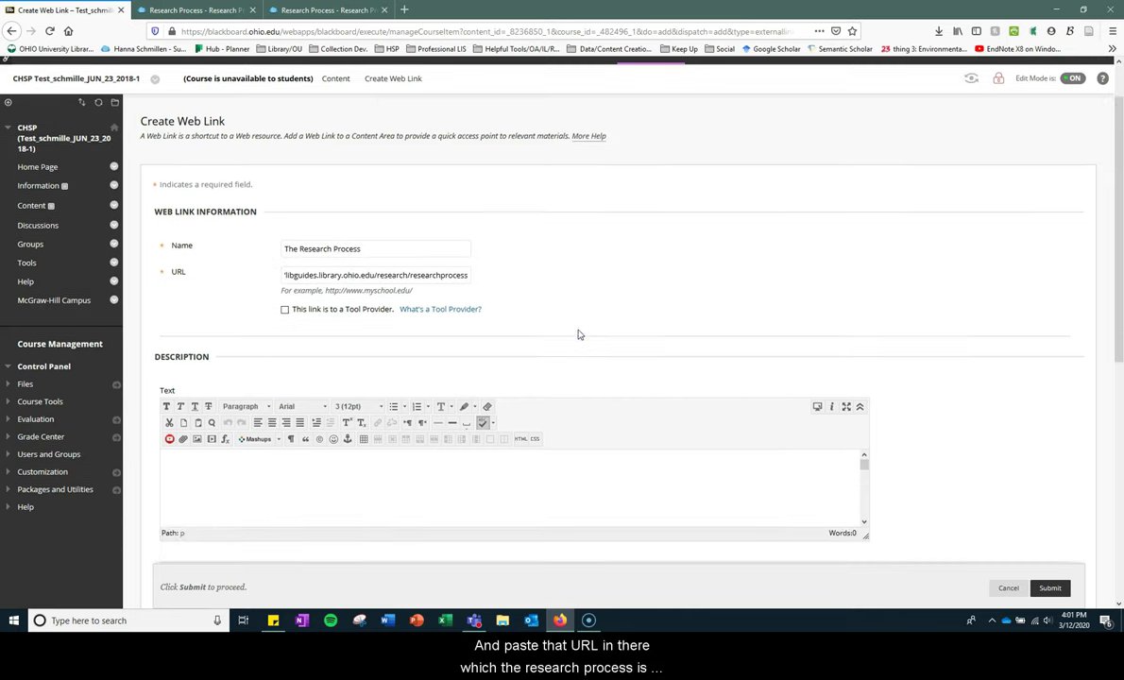
click(246, 490)
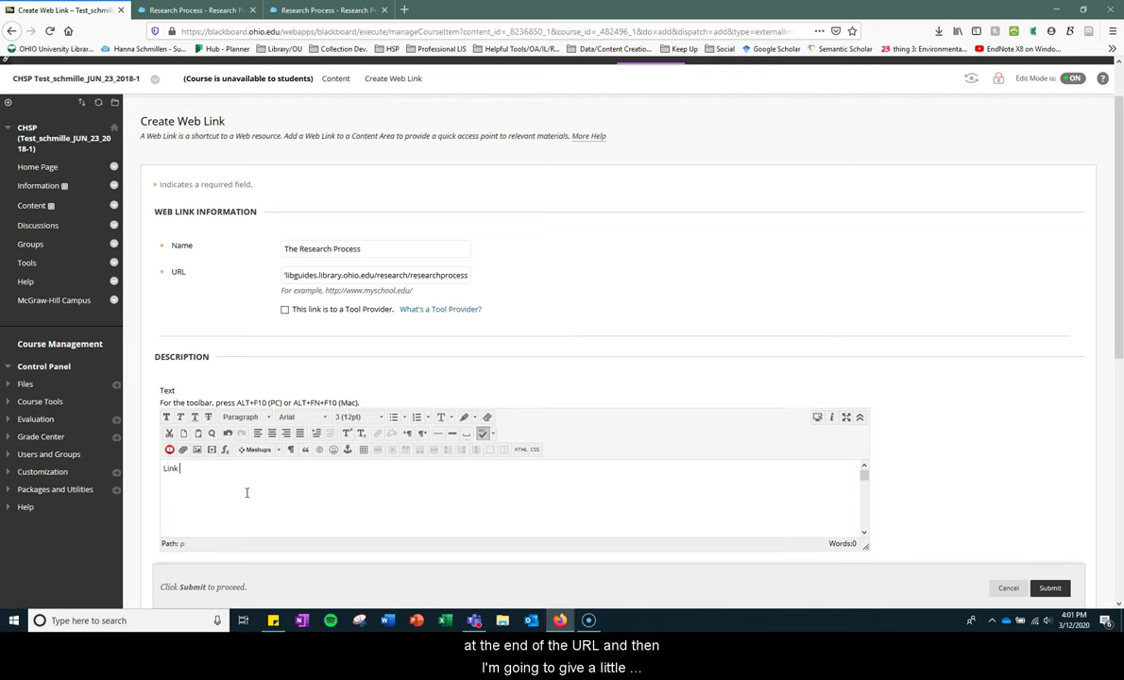
text(Link to Library Lib)
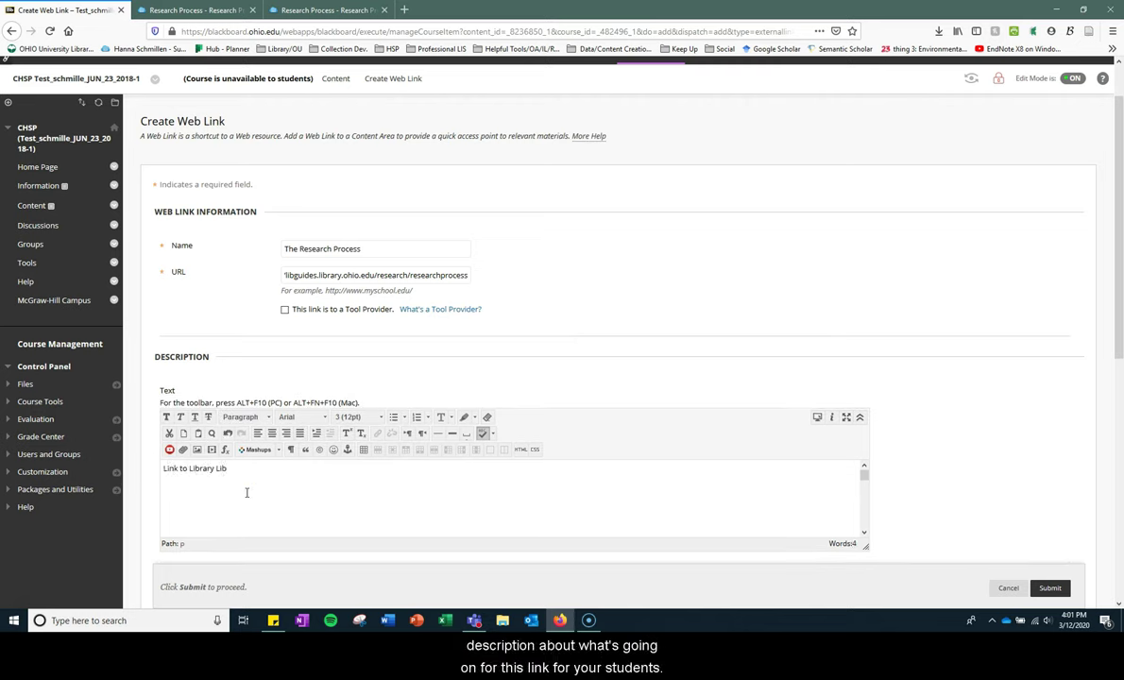
text(Guide on the research process- tips and tricks for searching!)
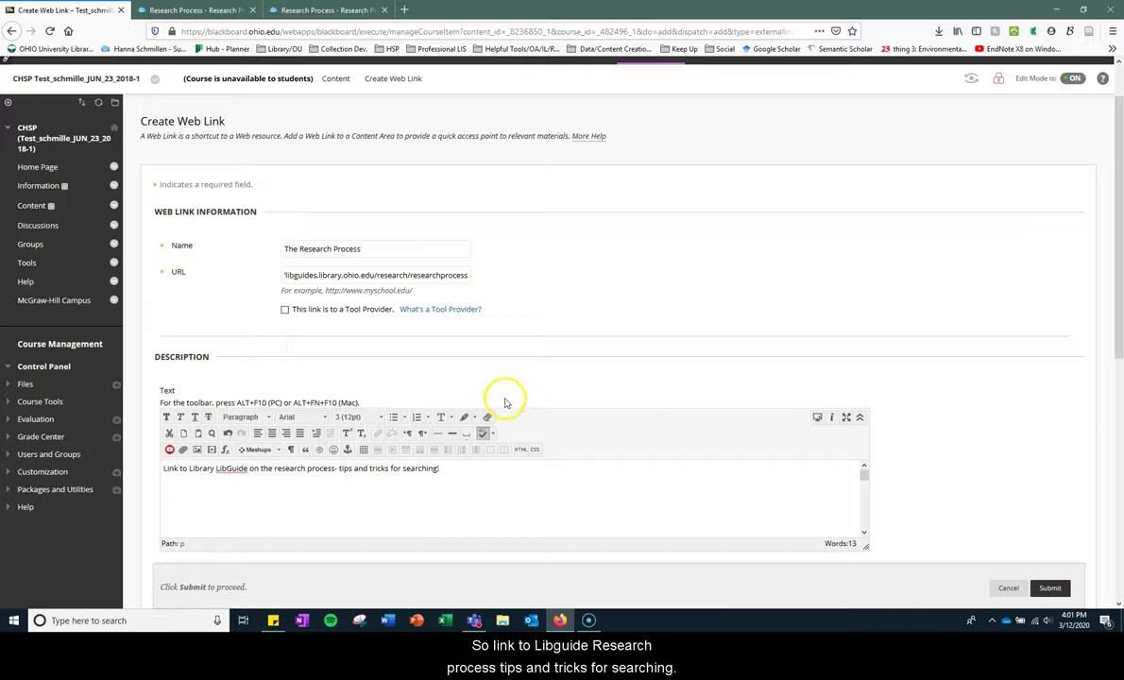
scroll(505, 403, down, 5)
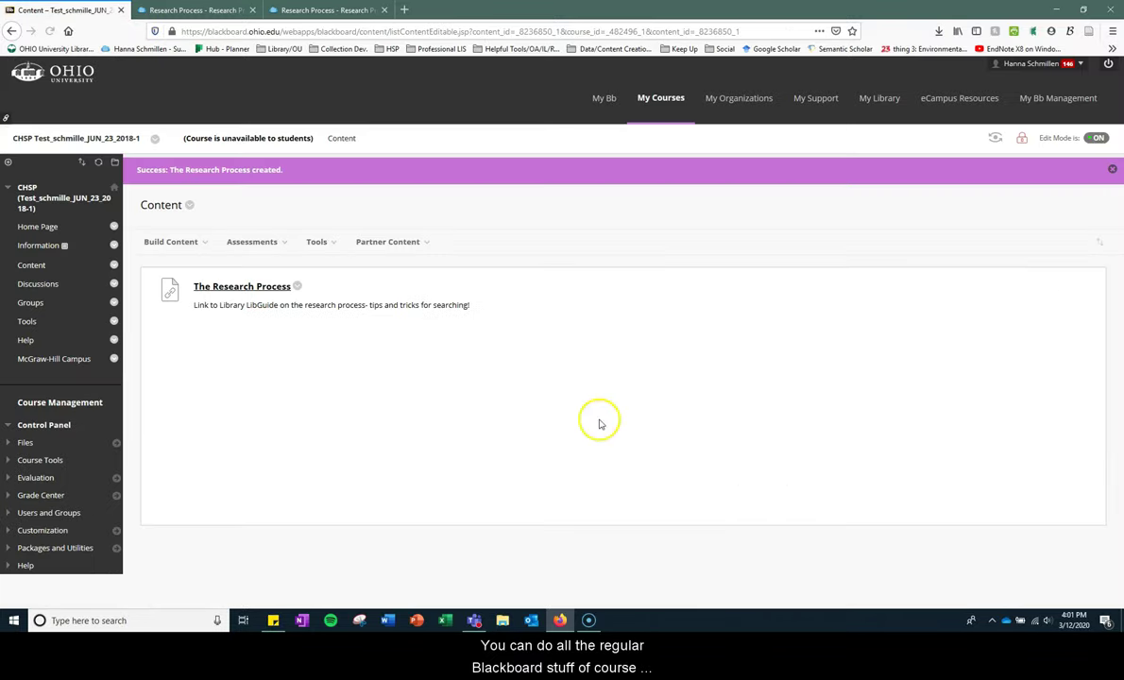
click(286, 286)
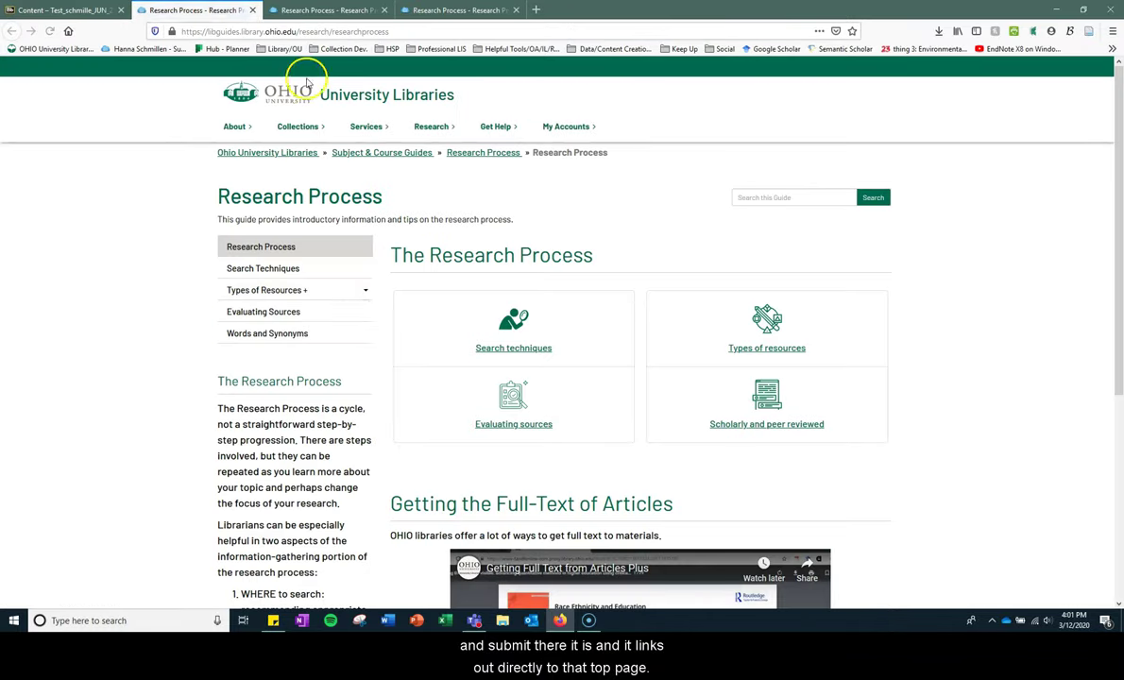
Open the Research Process guide's Evaluating Sources page and select its web address
click(256, 9)
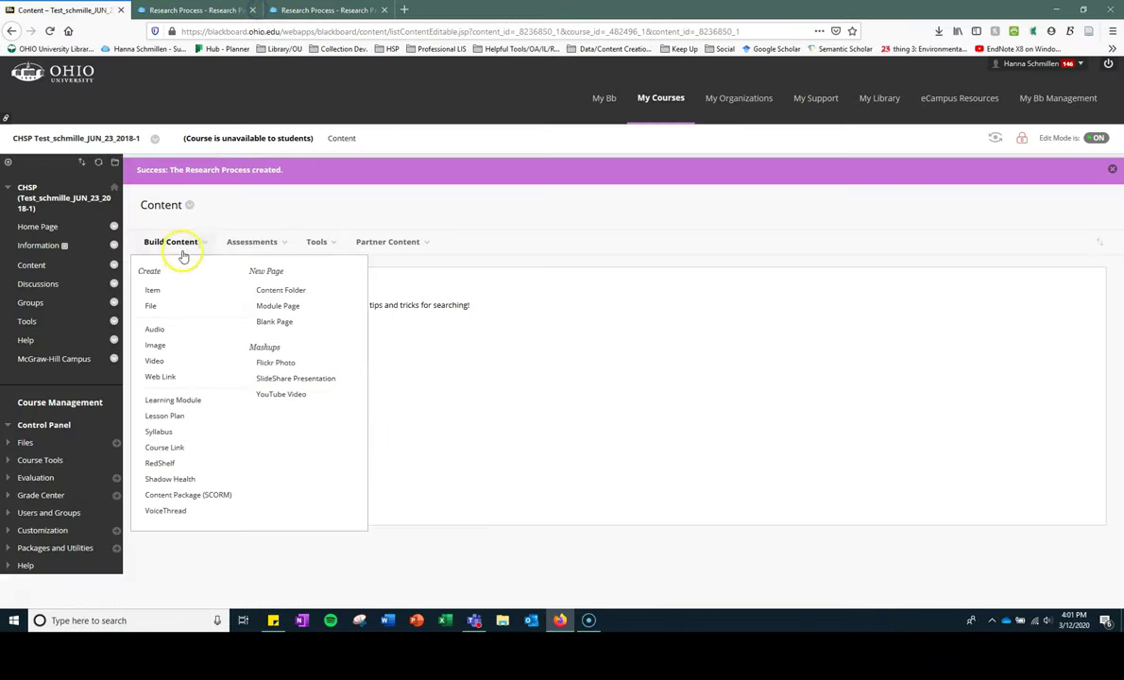
click(203, 11)
click(228, 309)
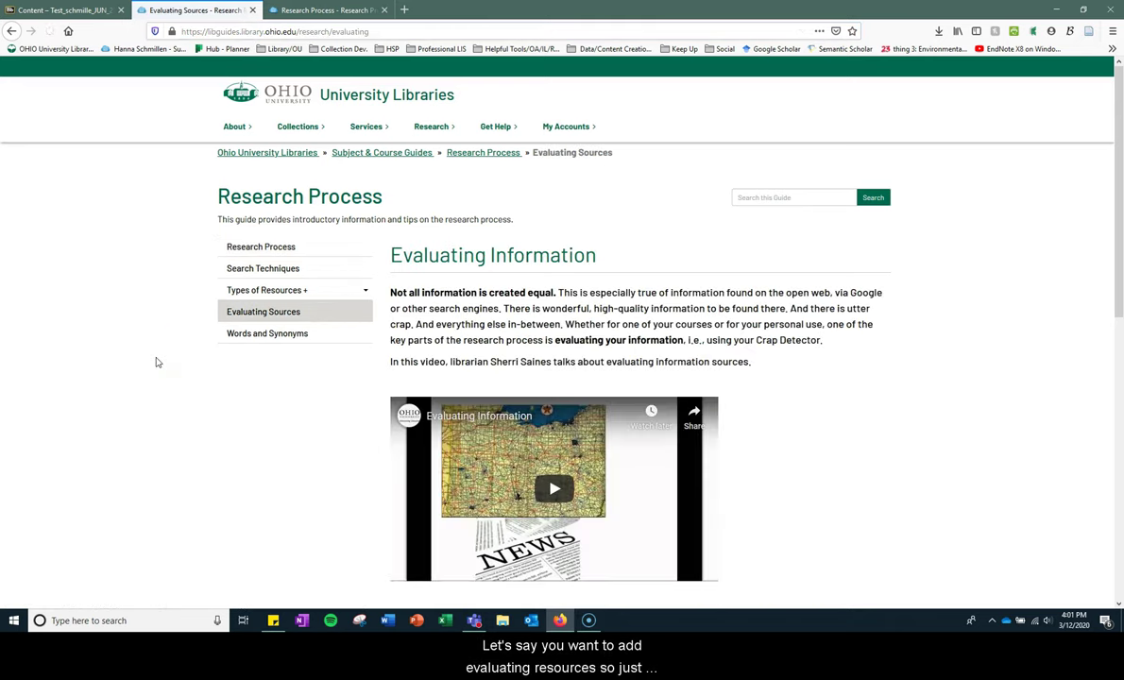
scroll(158, 361, down, 3)
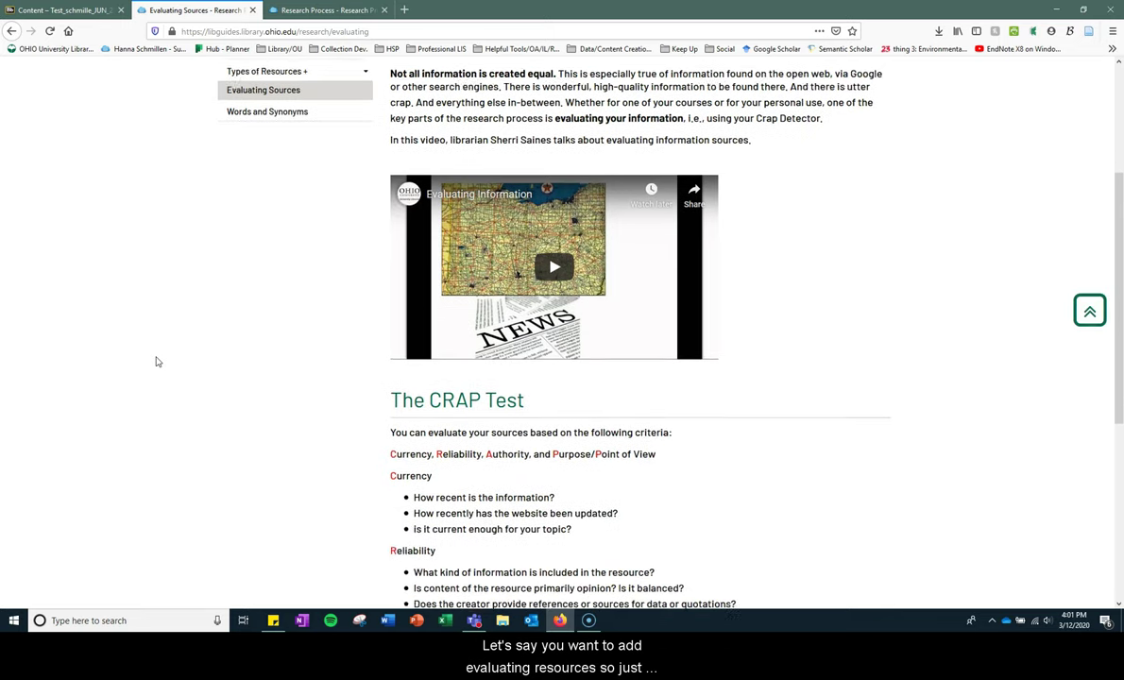
scroll(157, 361, up, 5)
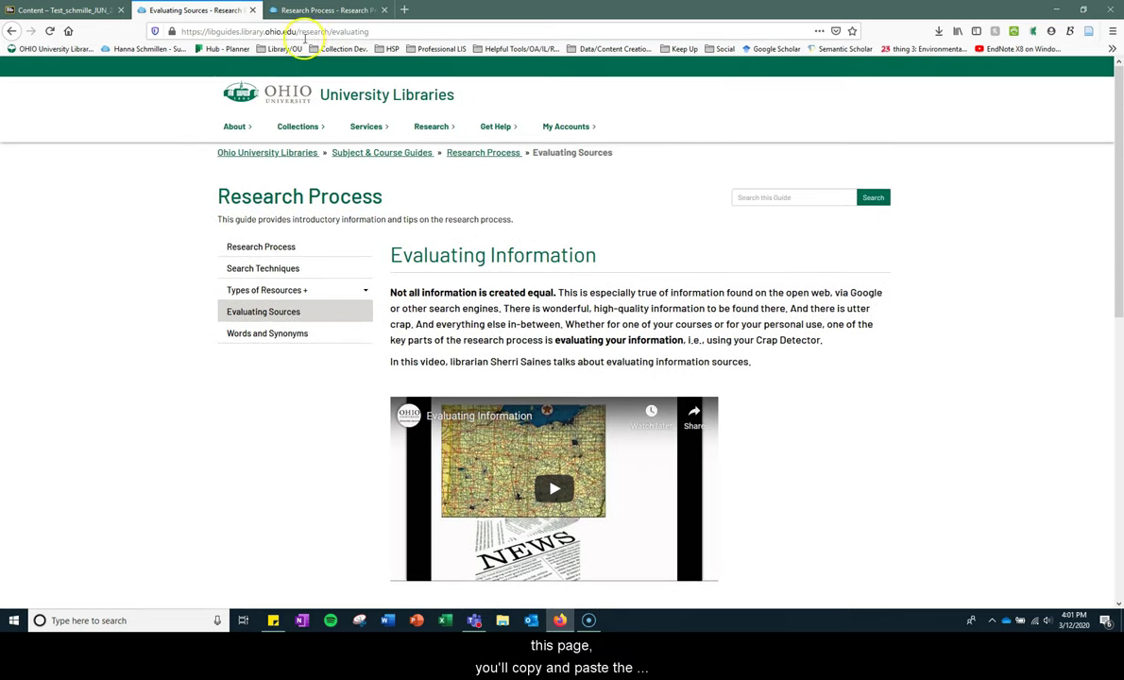
click(305, 33)
key(ctrl+c)
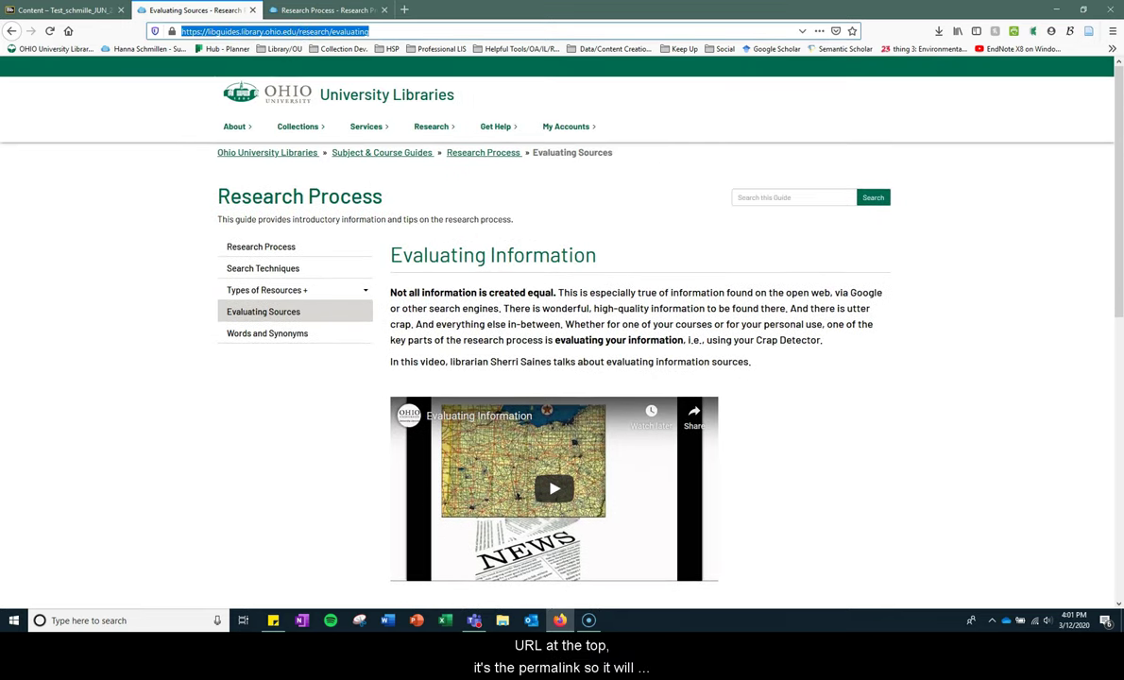
Add an 'Evaluating Resources' web link pointing to the Evaluating Sources page URL
click(62, 9)
click(169, 243)
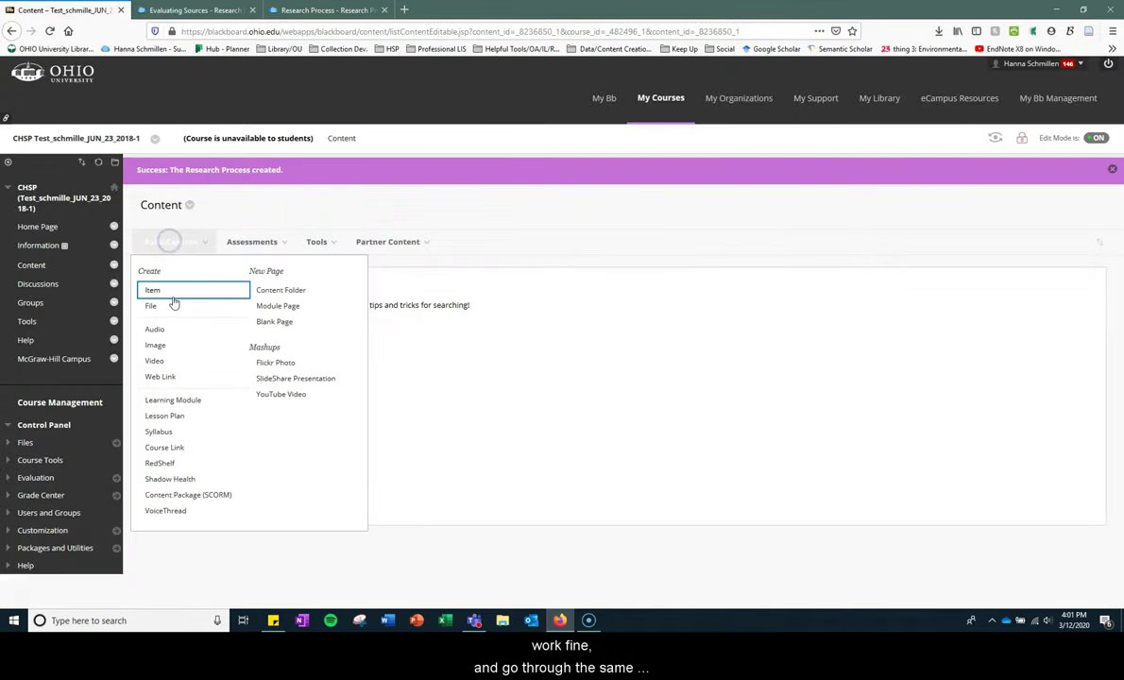
click(170, 380)
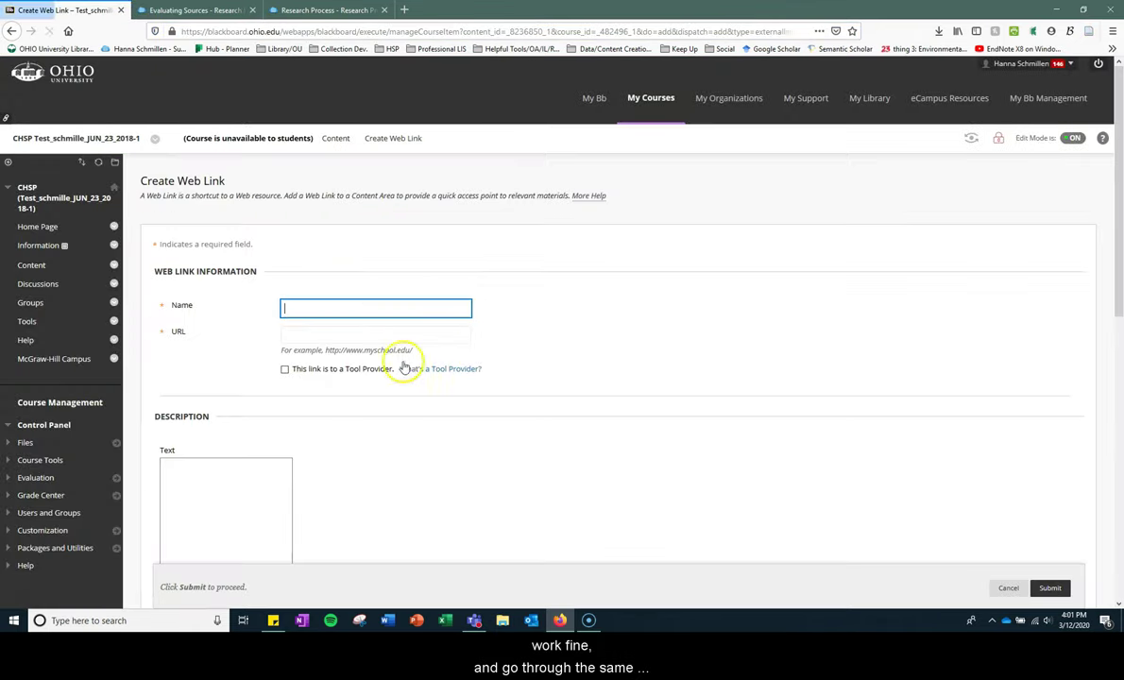
text(Evaluating Resou)
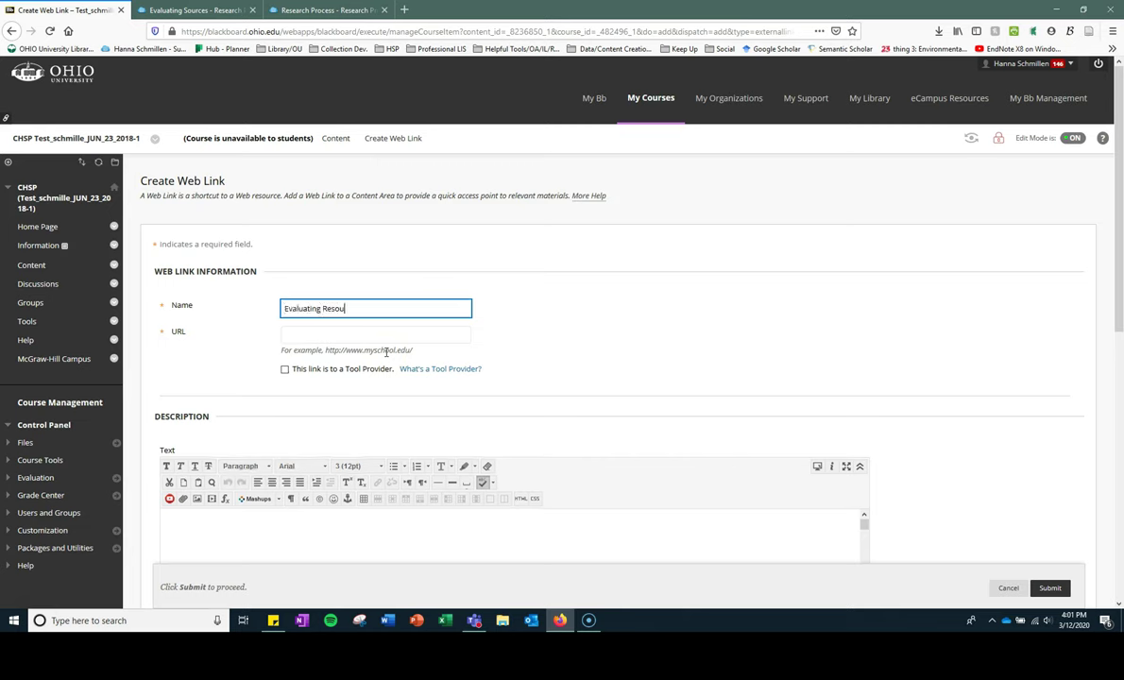
click(373, 336)
key(ctrl+v)
click(1048, 595)
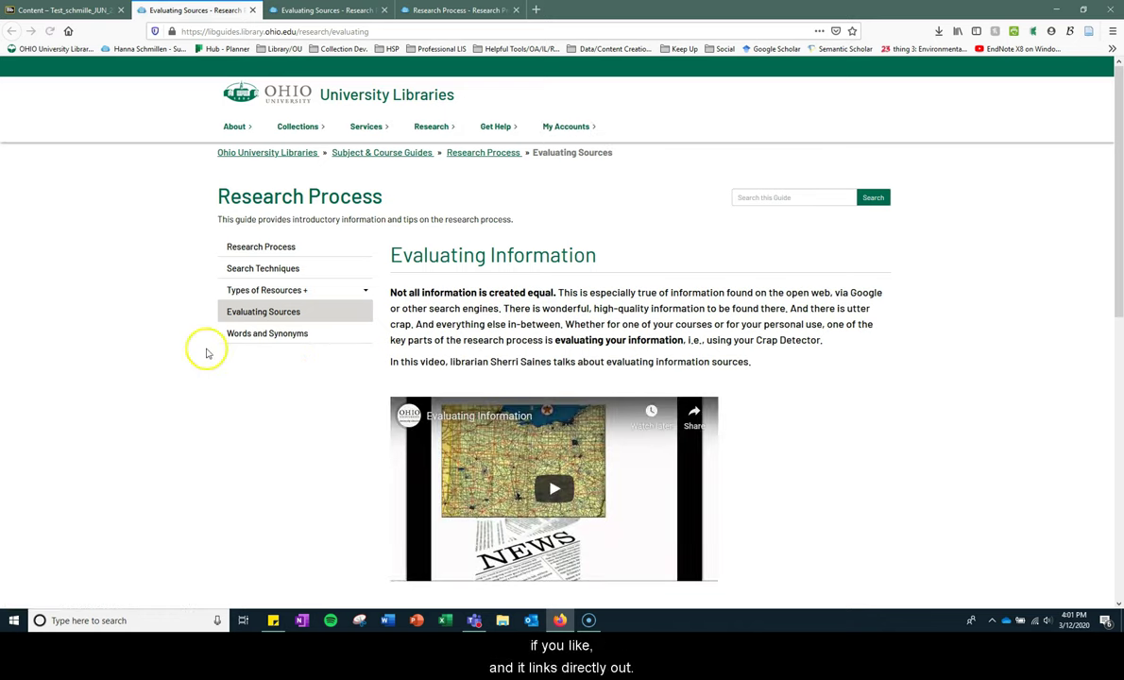
Open the Search Techniques page and scroll down to the Login to LibApps footer link
click(250, 270)
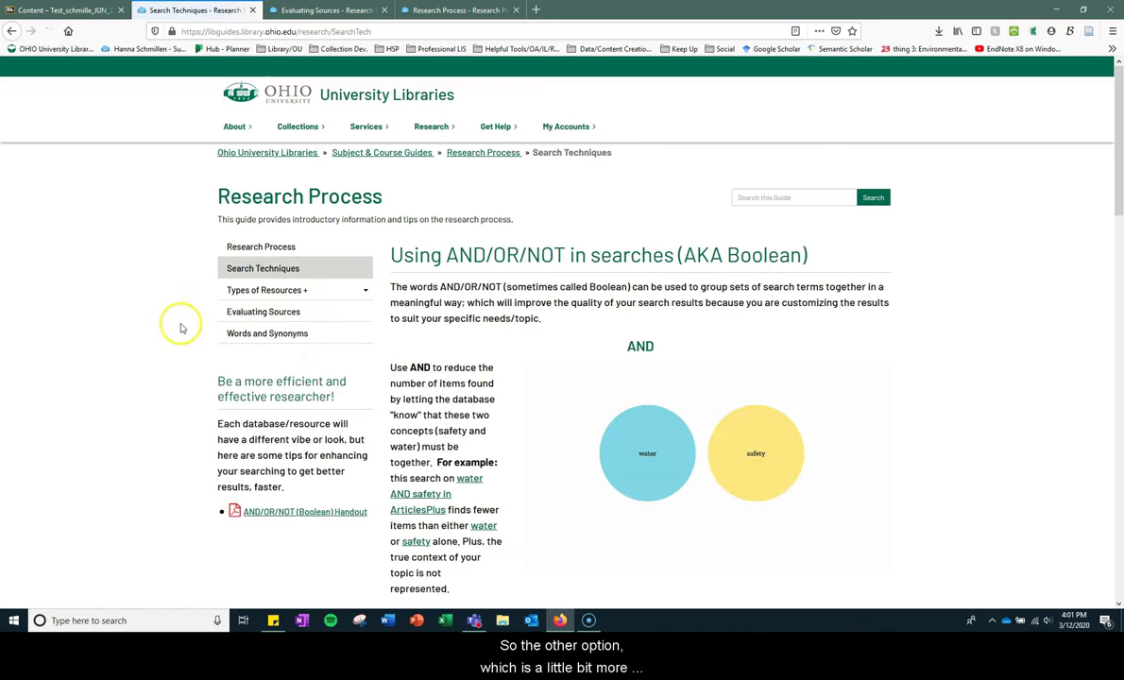
scroll(180, 326, down, 5)
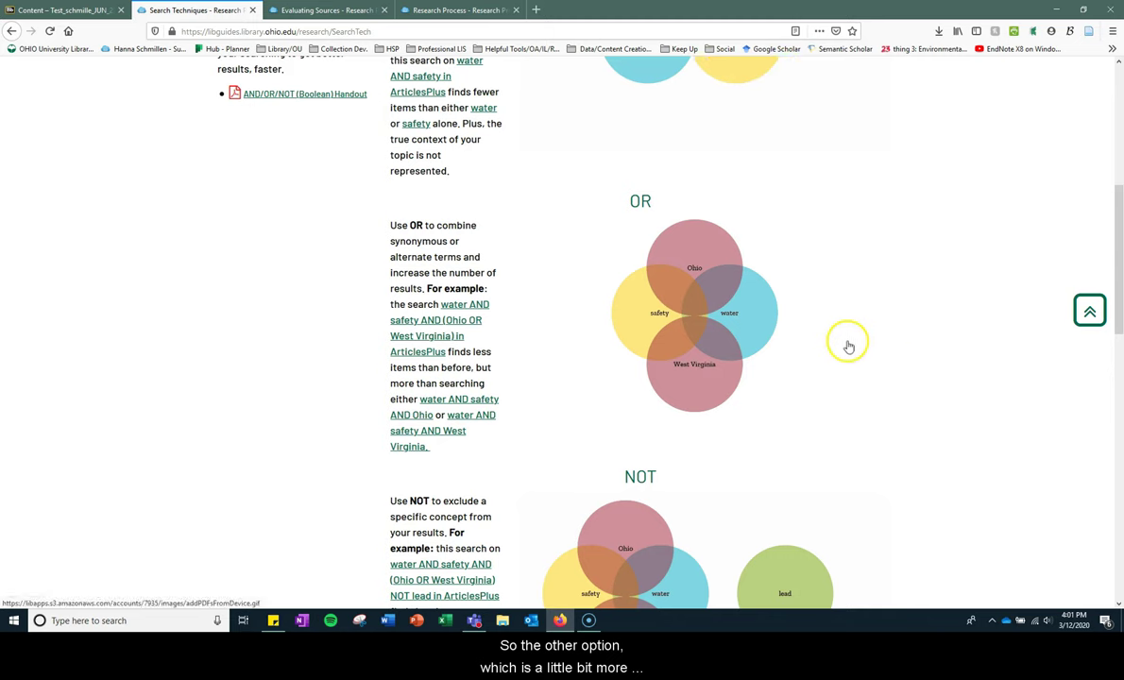
scroll(881, 346, down, 5)
scroll(883, 345, down, 4)
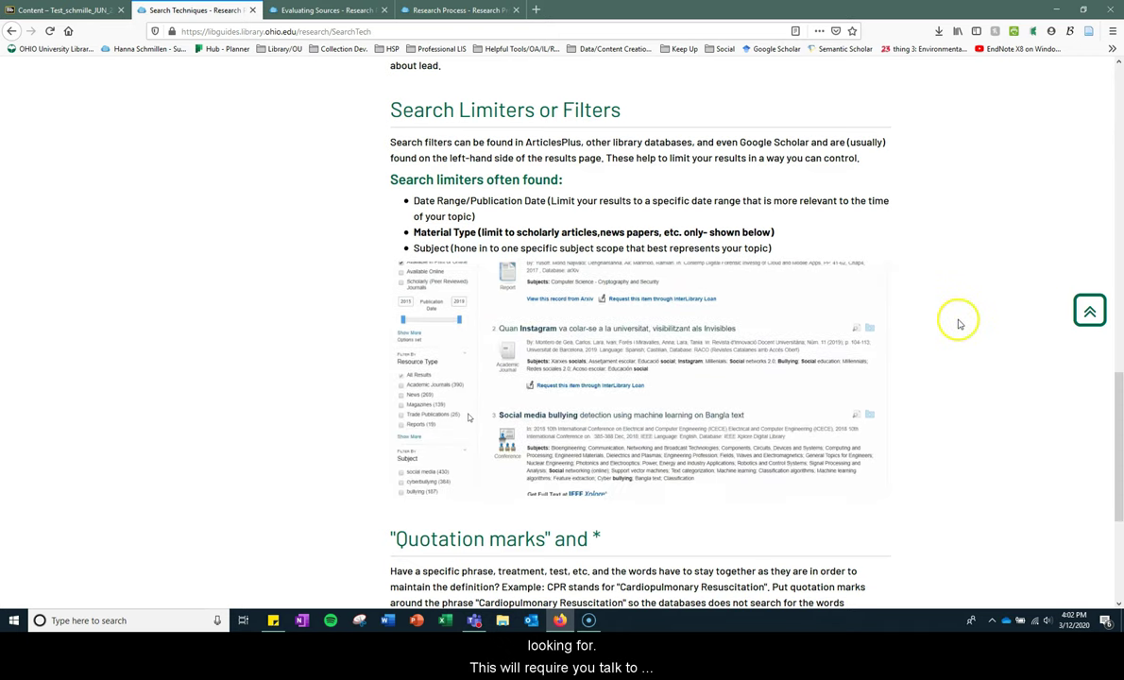
scroll(964, 327, down, 5)
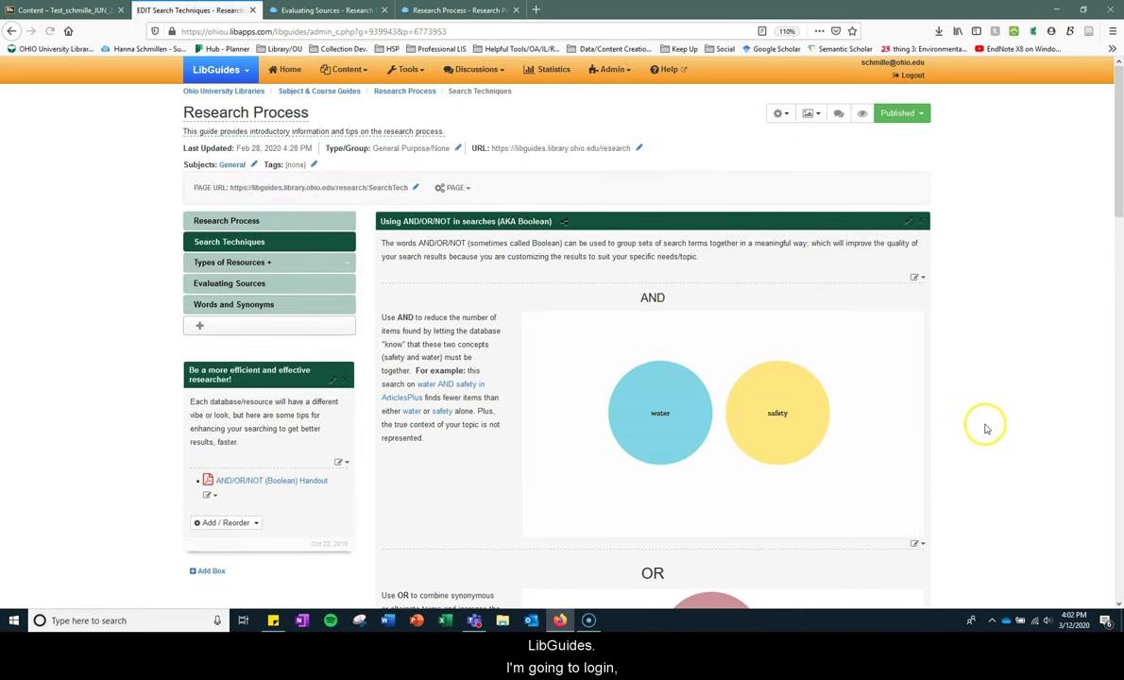
Open the Search Limiters or Filters box's HTML code and select all of it
scroll(982, 428, down, 4)
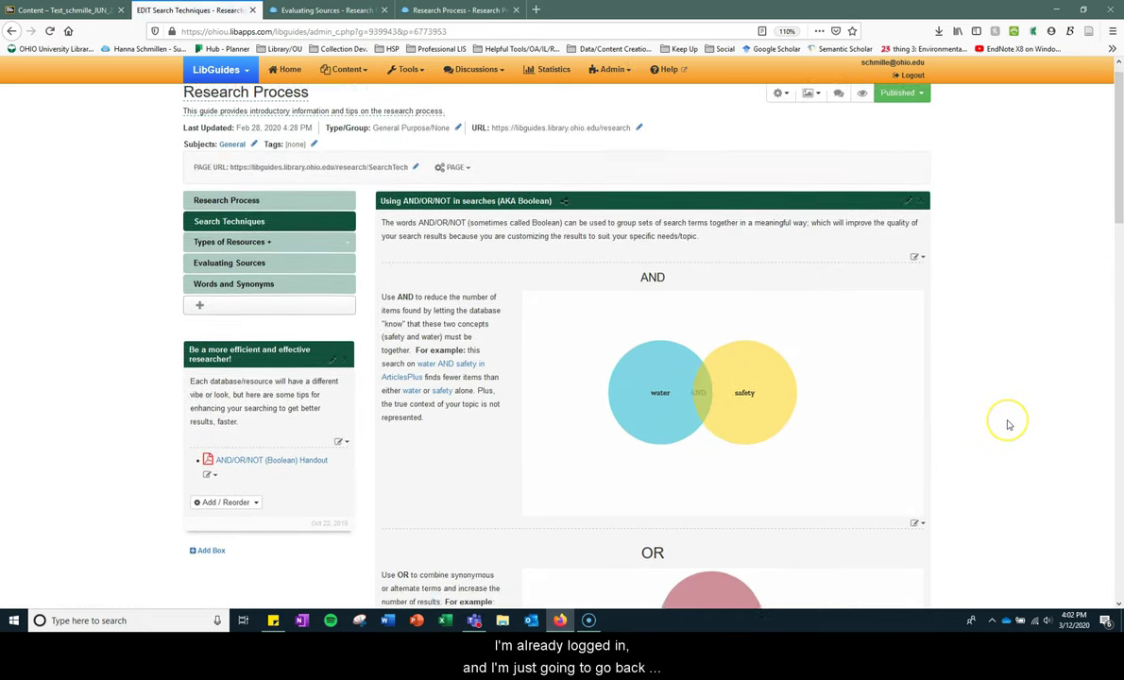
scroll(1007, 425, down, 15)
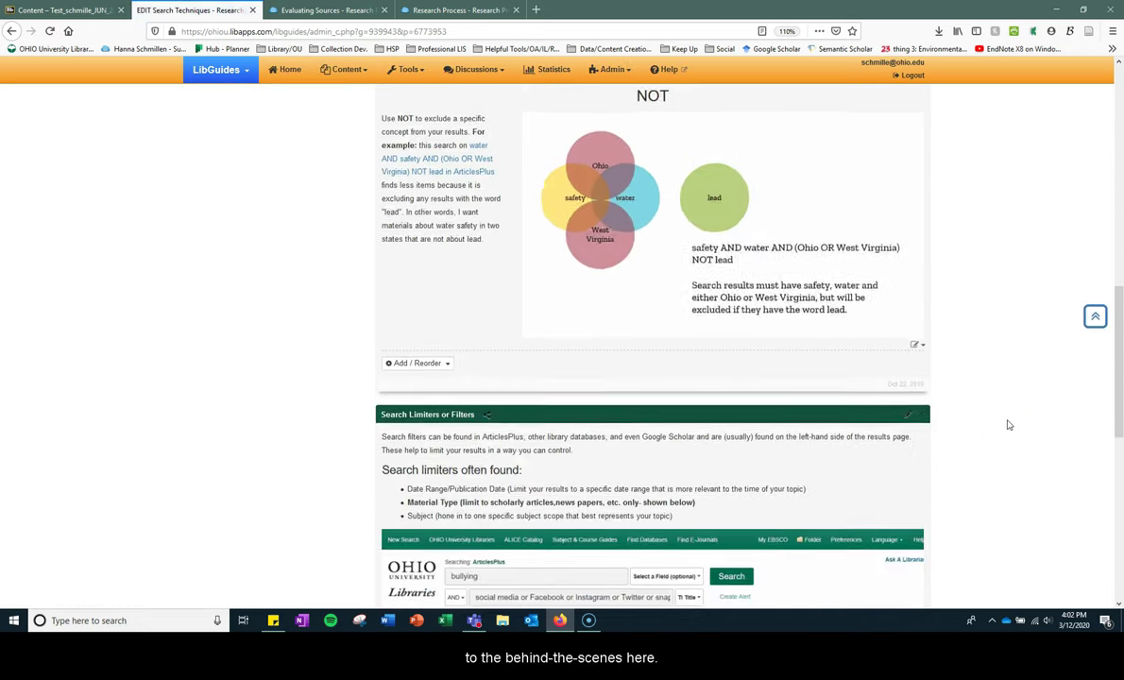
scroll(878, 453, down, 1)
click(915, 499)
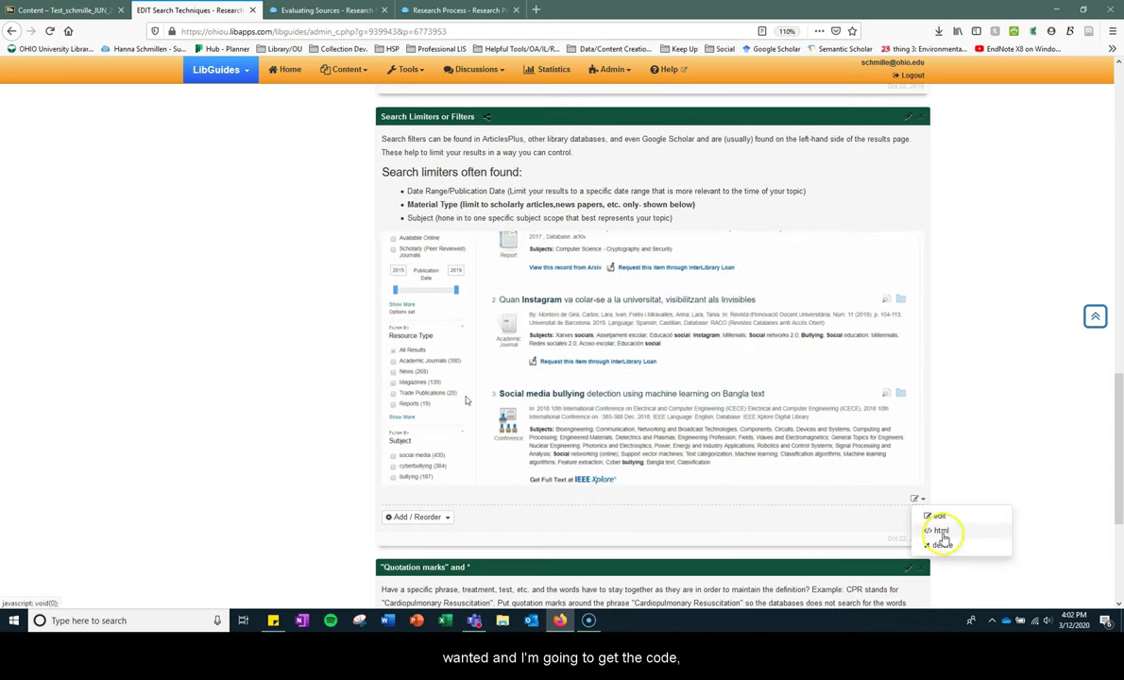
click(941, 530)
drag(415, 352, 274, 177)
key(ctrl+c)
Start a learning module named 'Searching for Articles- filtering like a champ!'
click(62, 9)
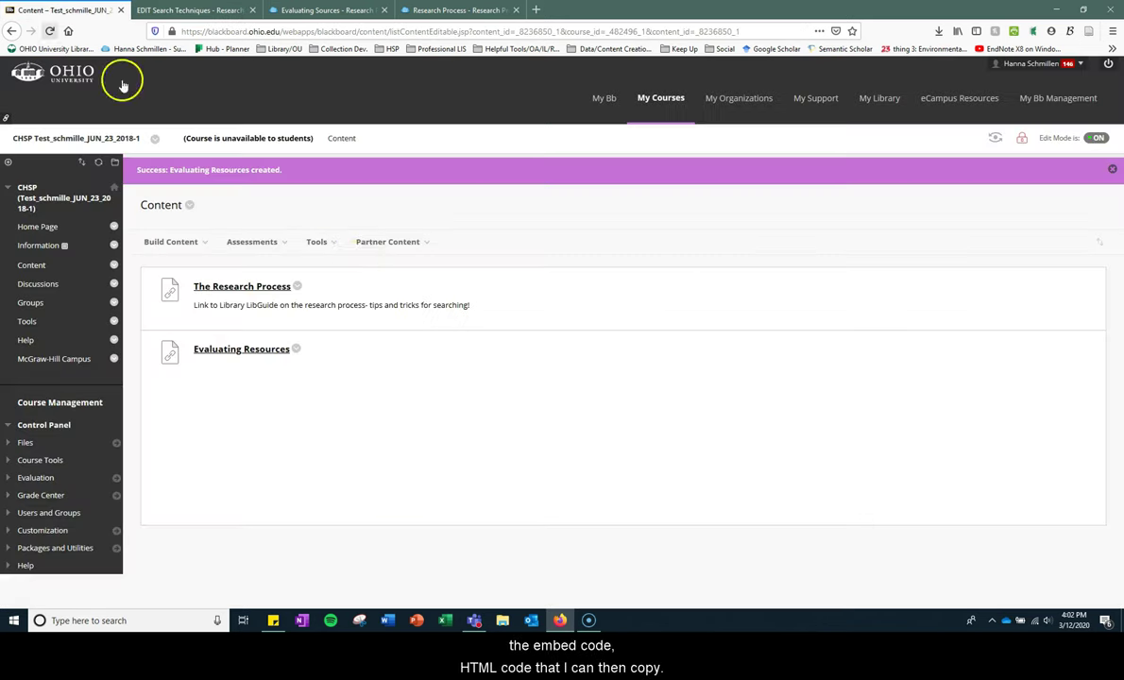
click(201, 253)
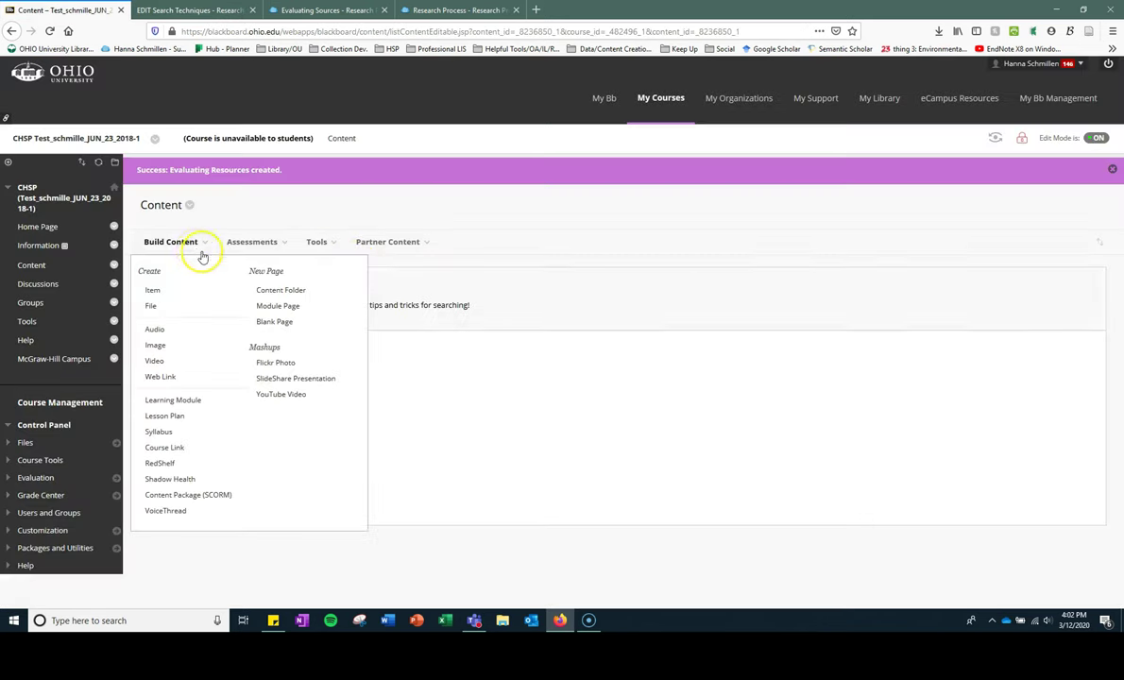
click(195, 399)
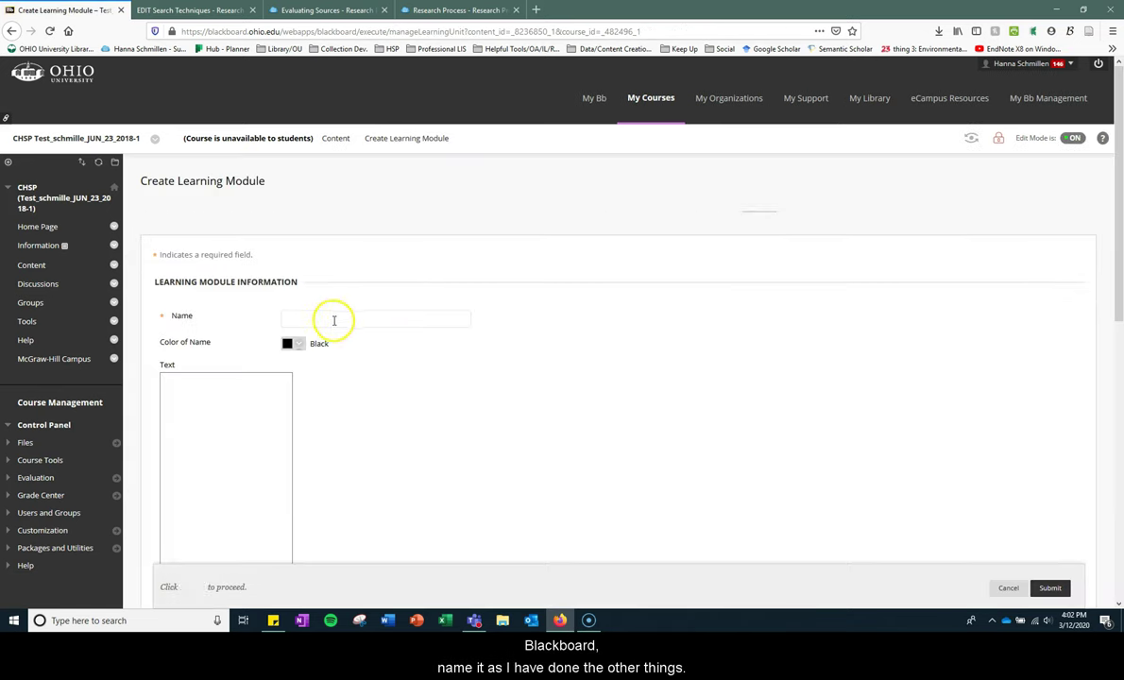
click(333, 319)
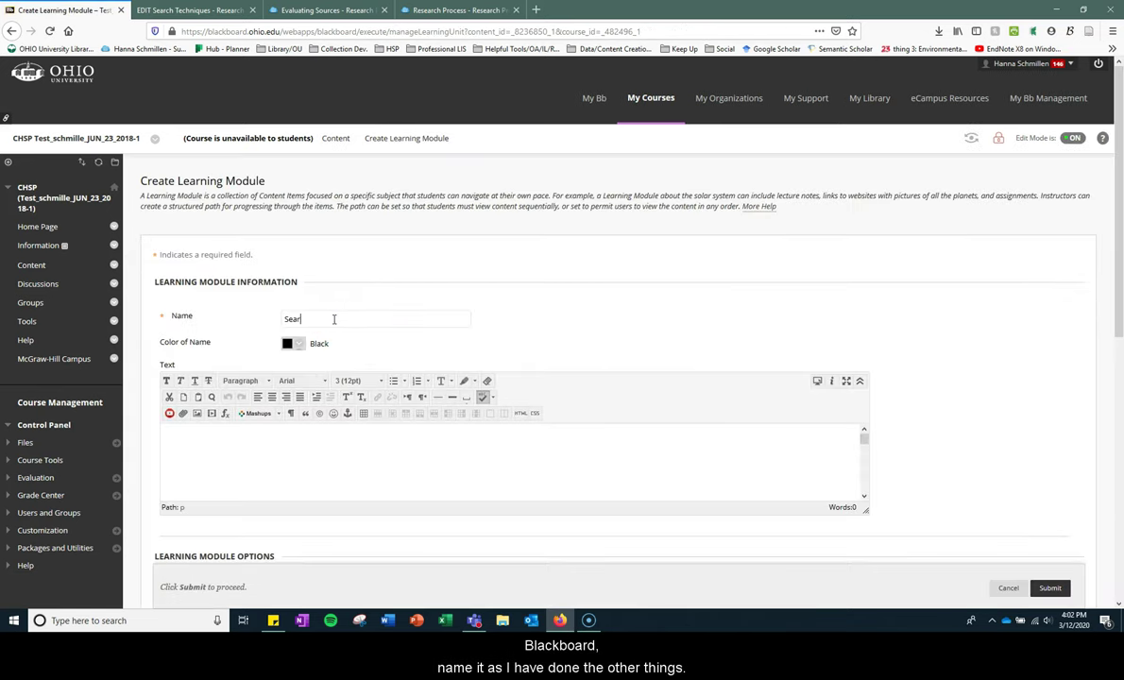
text(Searching for S)
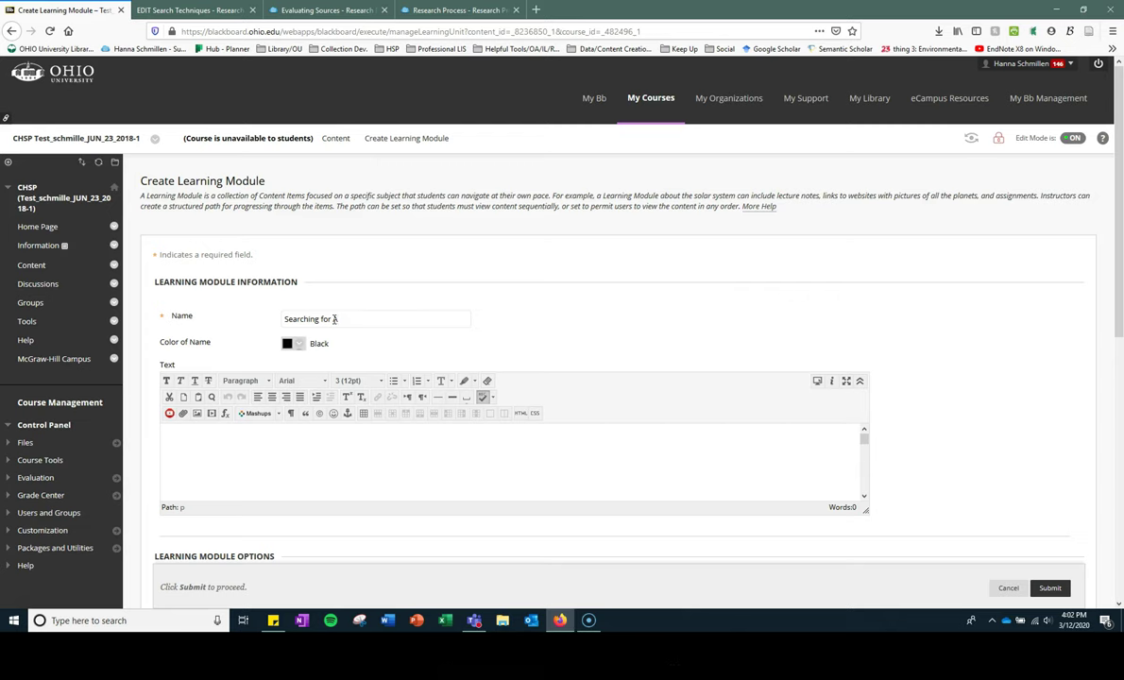
text(rticles)
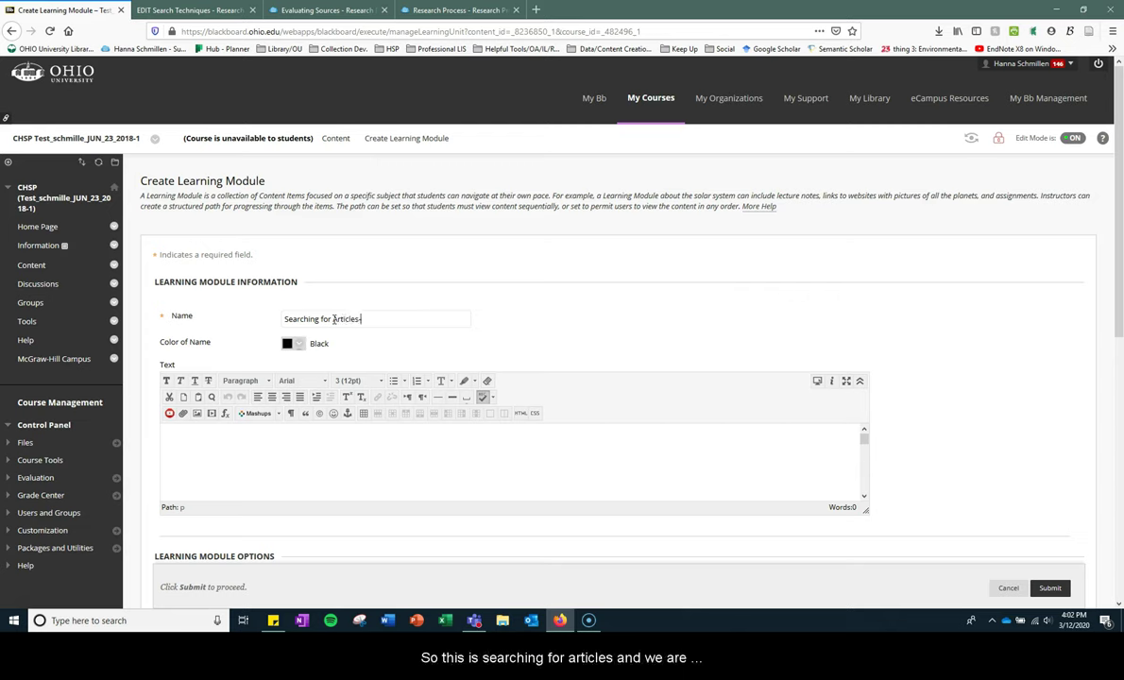
text(- filt)
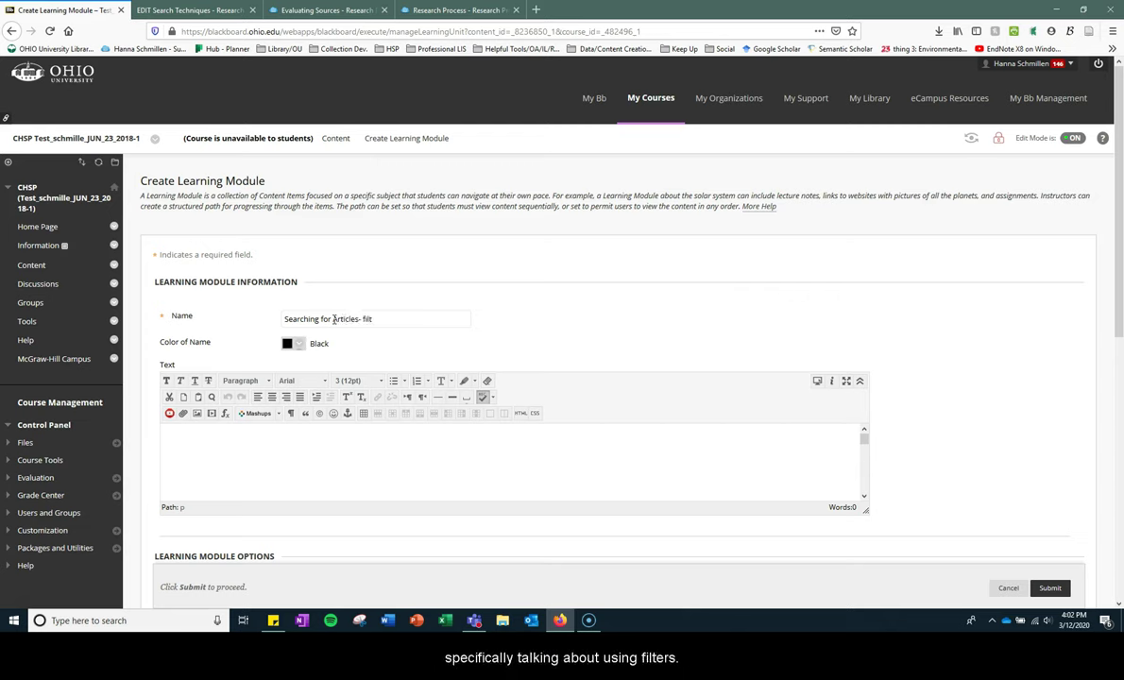
text(ering l)
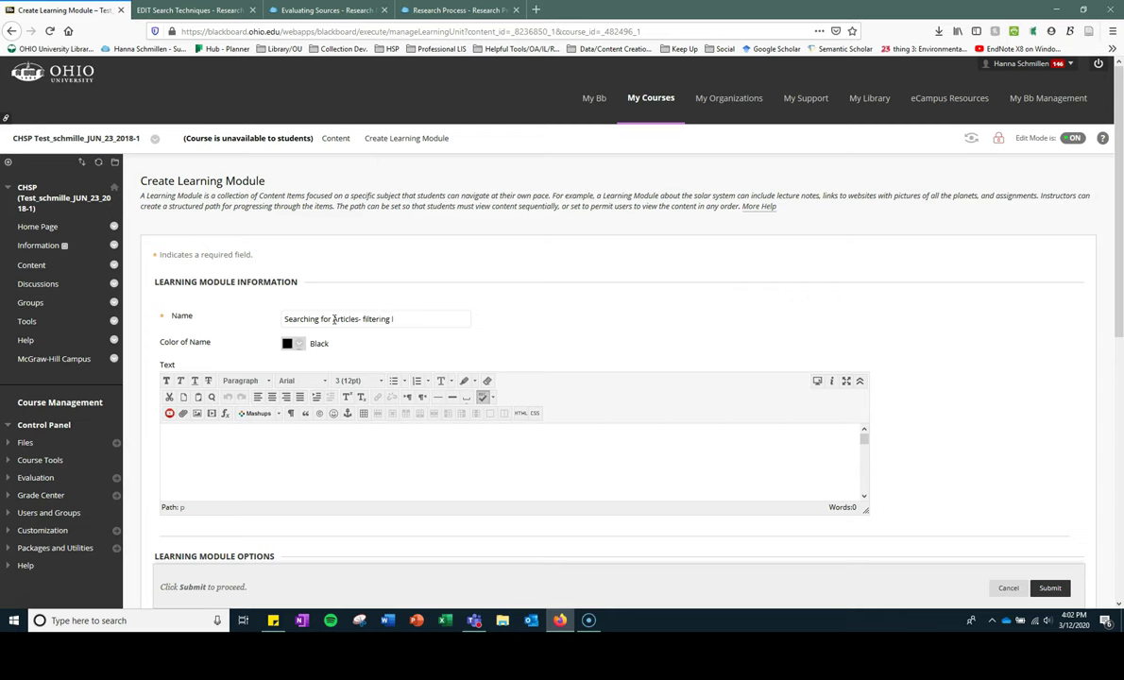
text(ike a champ!)
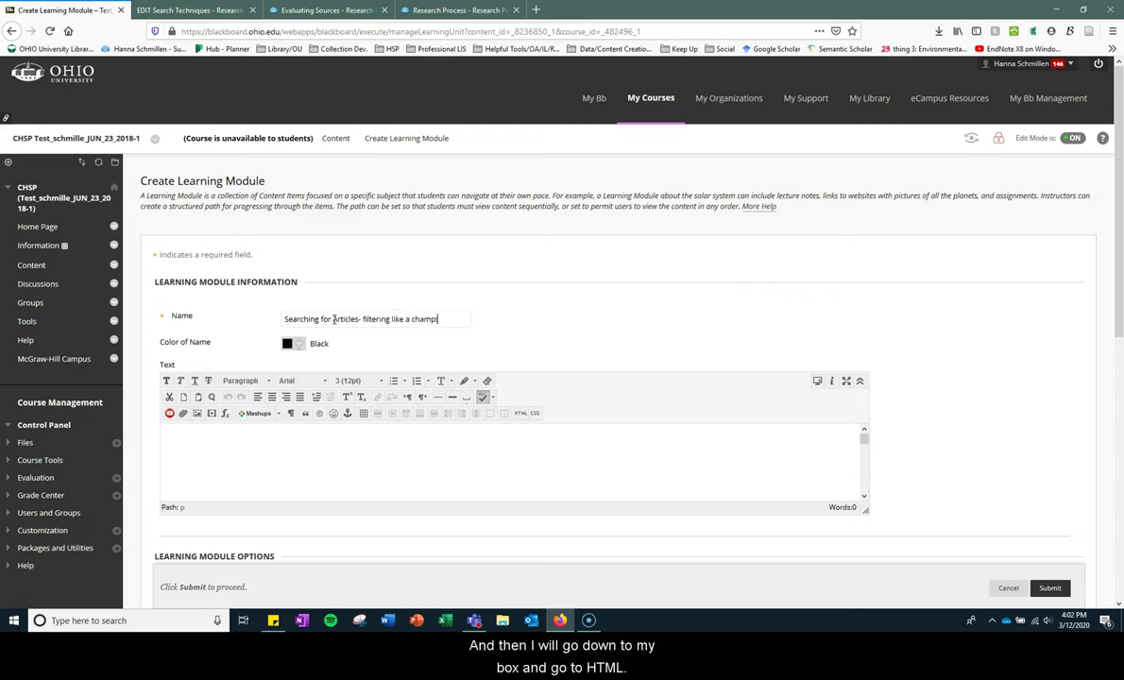
Paste the copied LibGuide box HTML into the module description and apply it
click(524, 413)
key(ctrl+v)
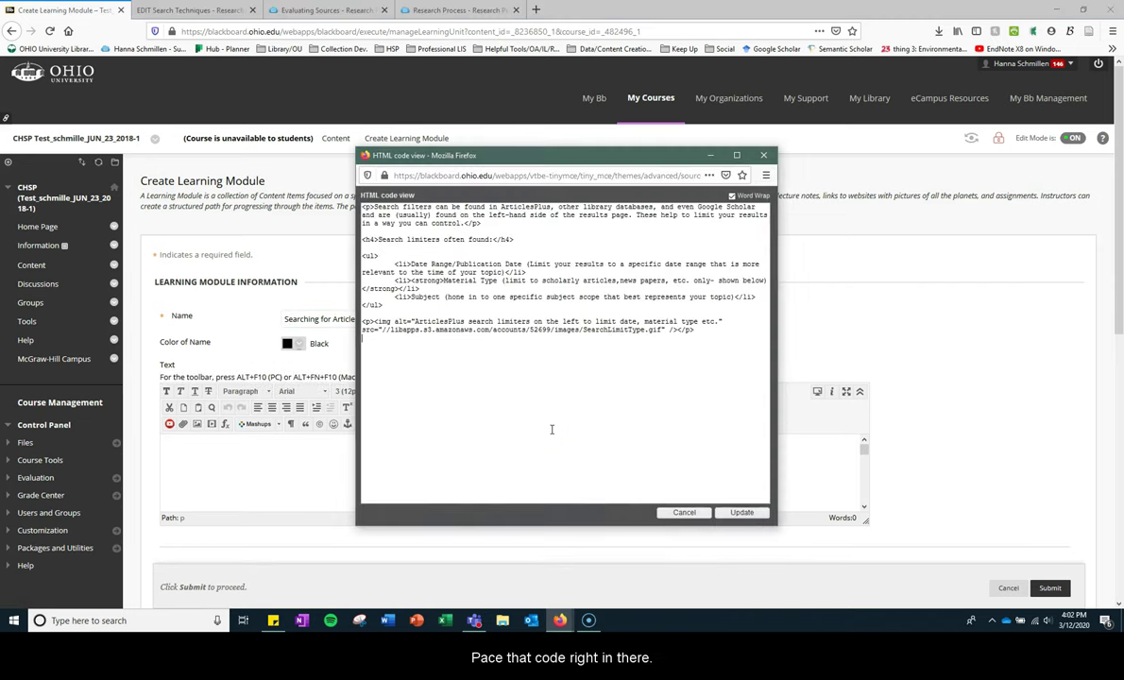
click(741, 514)
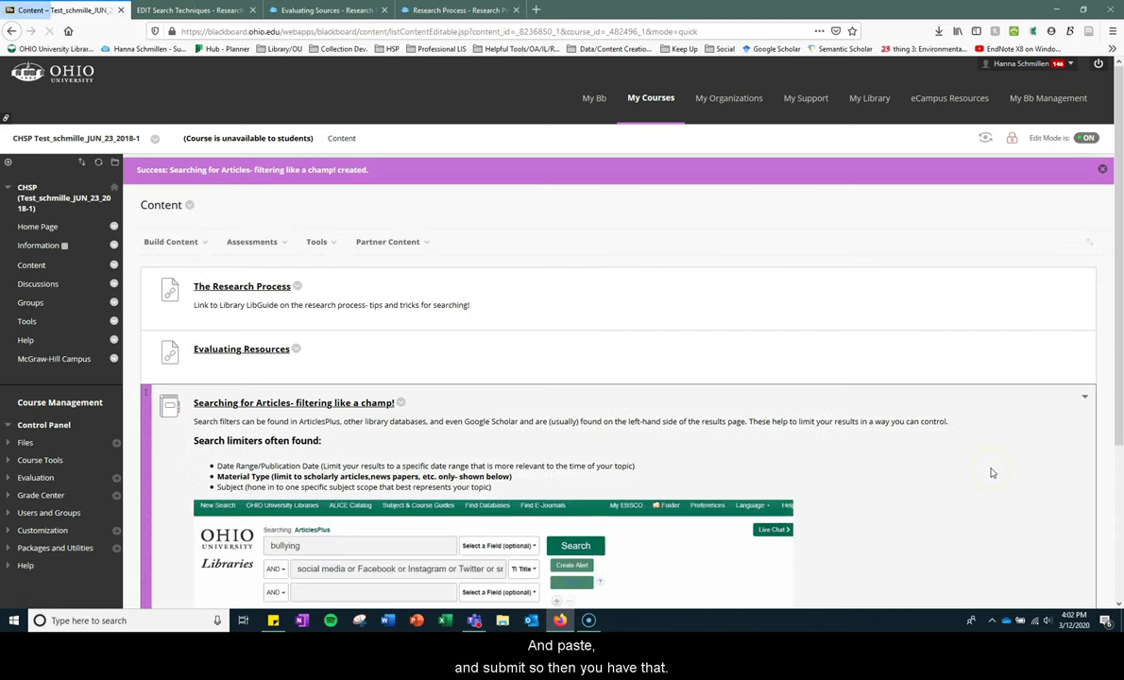
scroll(991, 473, down, 1)
scroll(991, 473, down, 3)
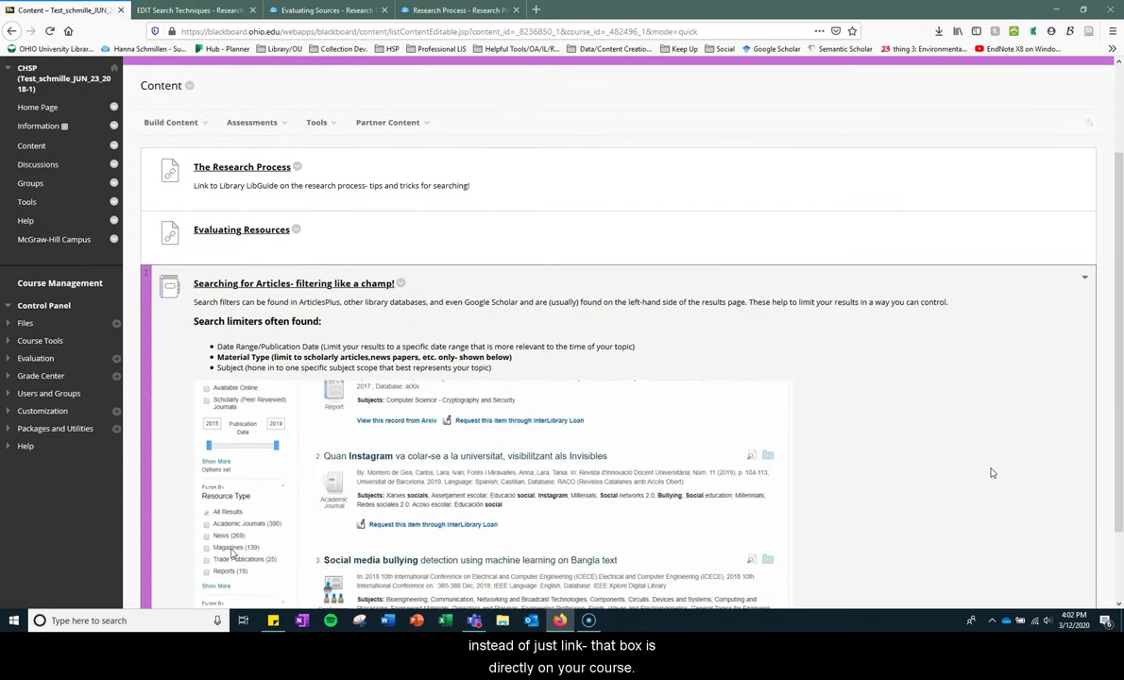